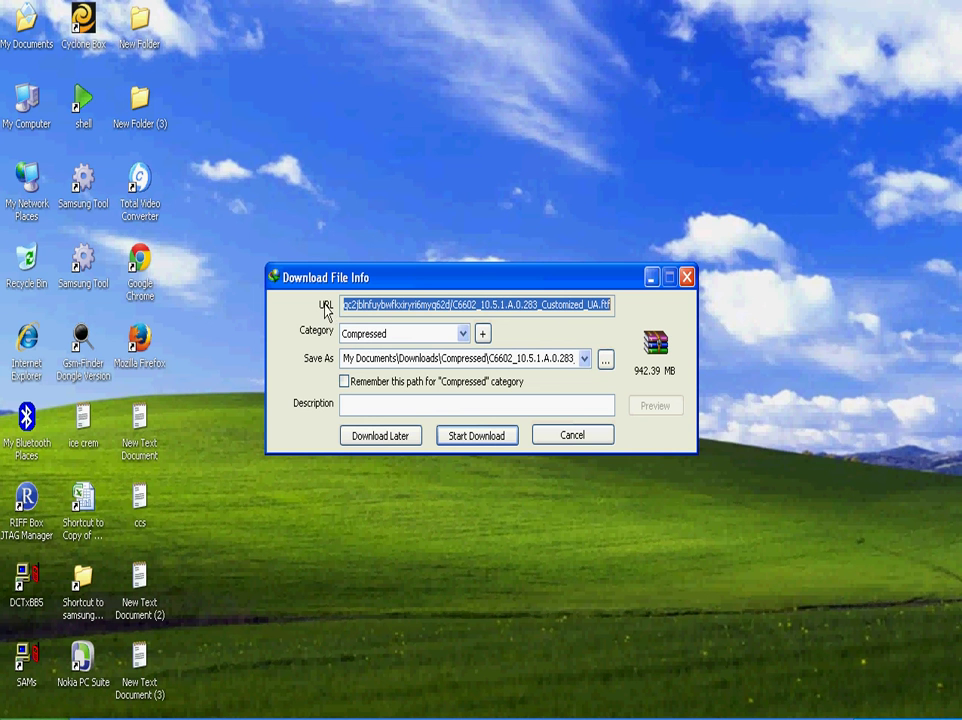
# Check the firmware download's URL and the file name in its save path
pyautogui.moveTo(345, 304)
pyautogui.mouseDown()
pyautogui.moveTo(598, 296)
pyautogui.moveTo(608, 304)
pyautogui.moveTo(327, 298)
pyautogui.moveTo(338, 313)
pyautogui.mouseUp()
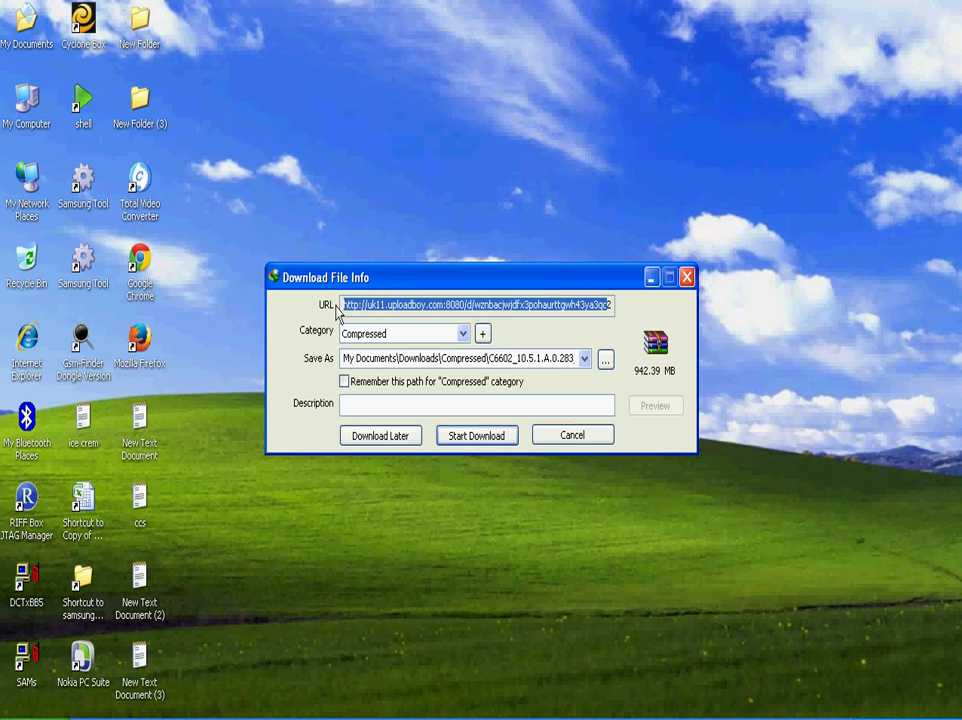
pyautogui.click(349, 305)
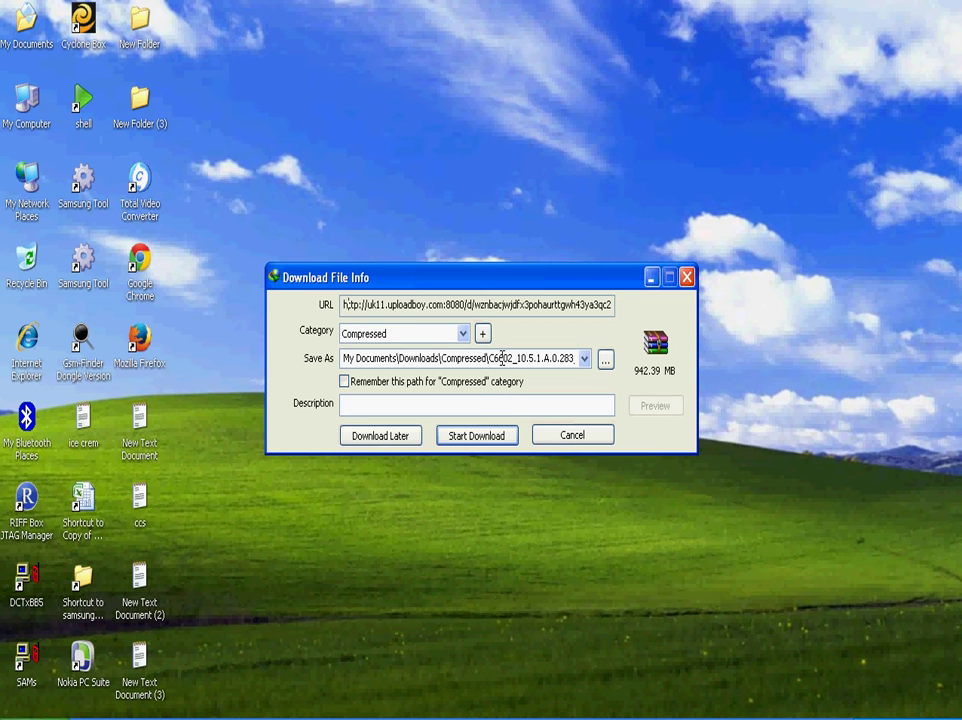
pyautogui.doubleClick(487, 357)
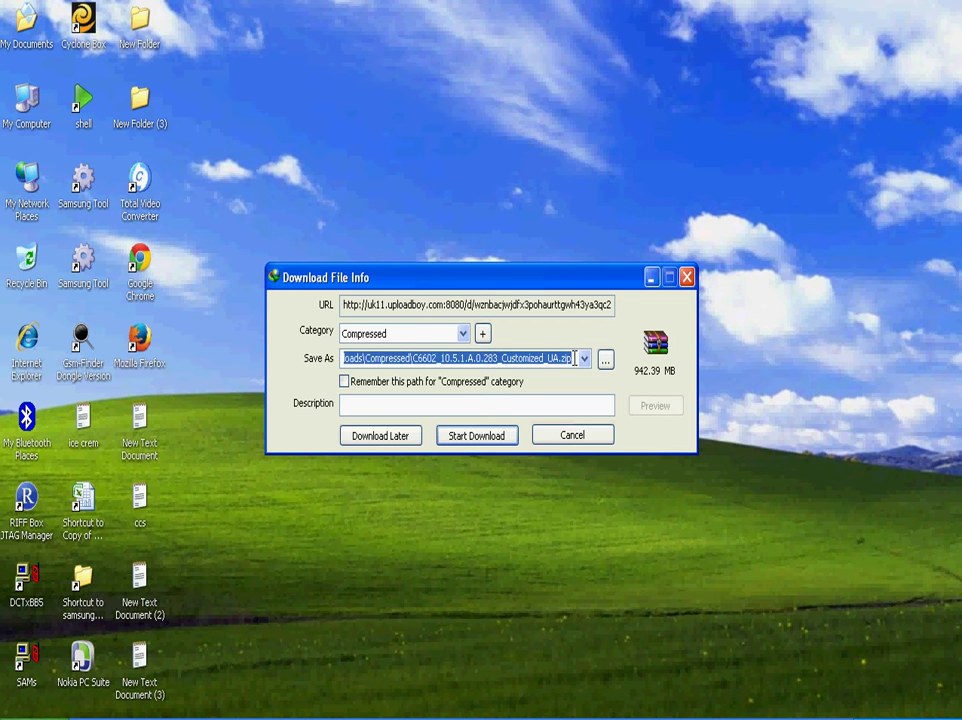
pyautogui.moveTo(574, 358); pyautogui.dragTo(414, 358)
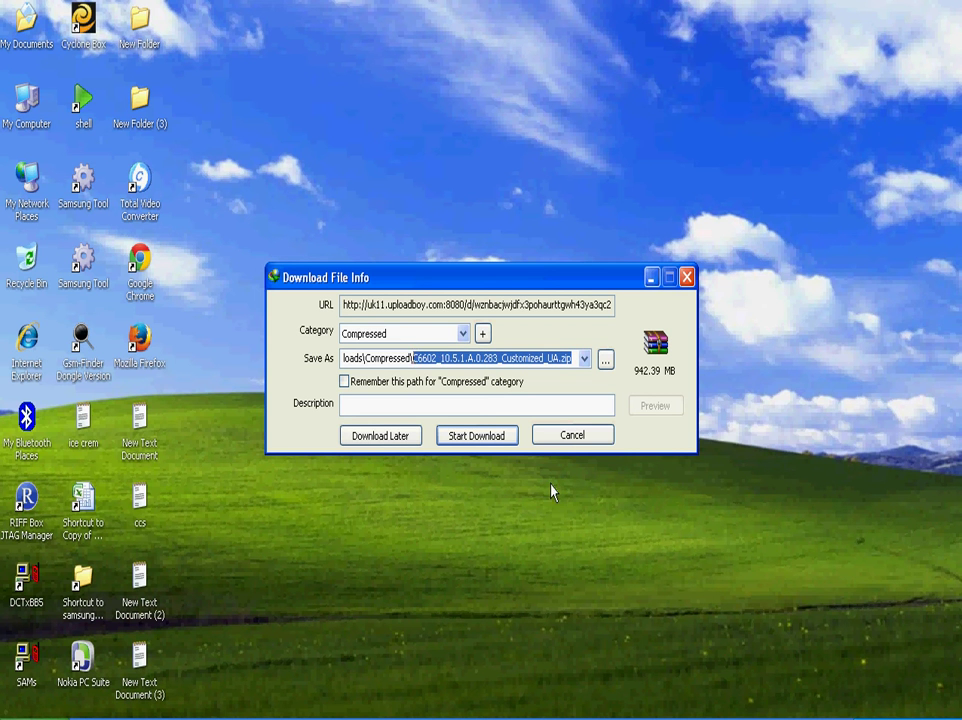
# Create a new folder on the desktop named C6602
pyautogui.click(200, 65)
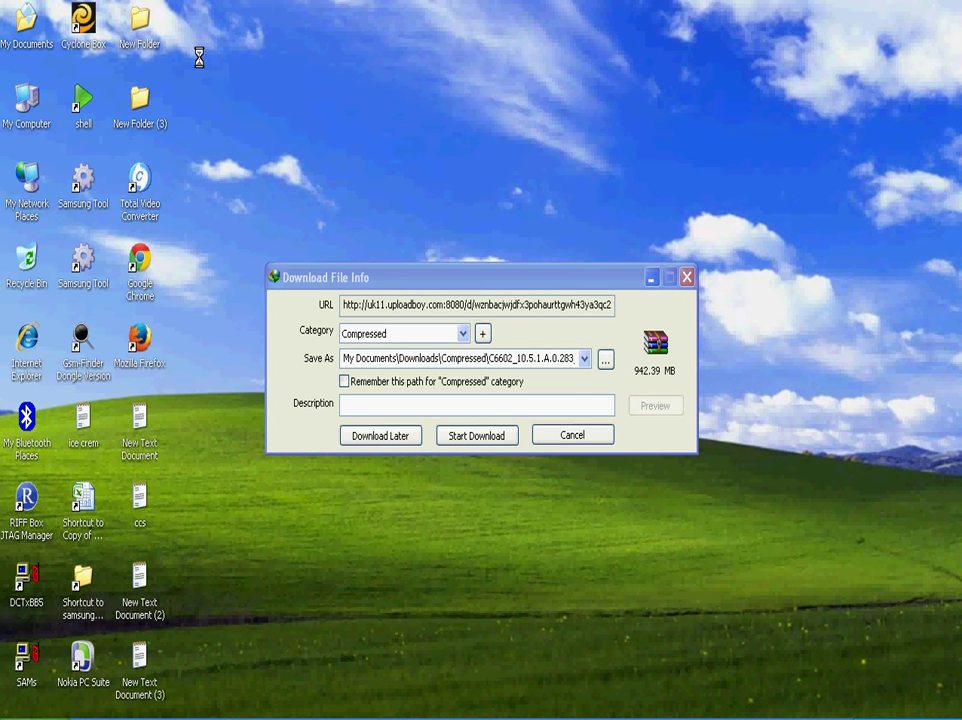
pyautogui.rightClick(199, 58)
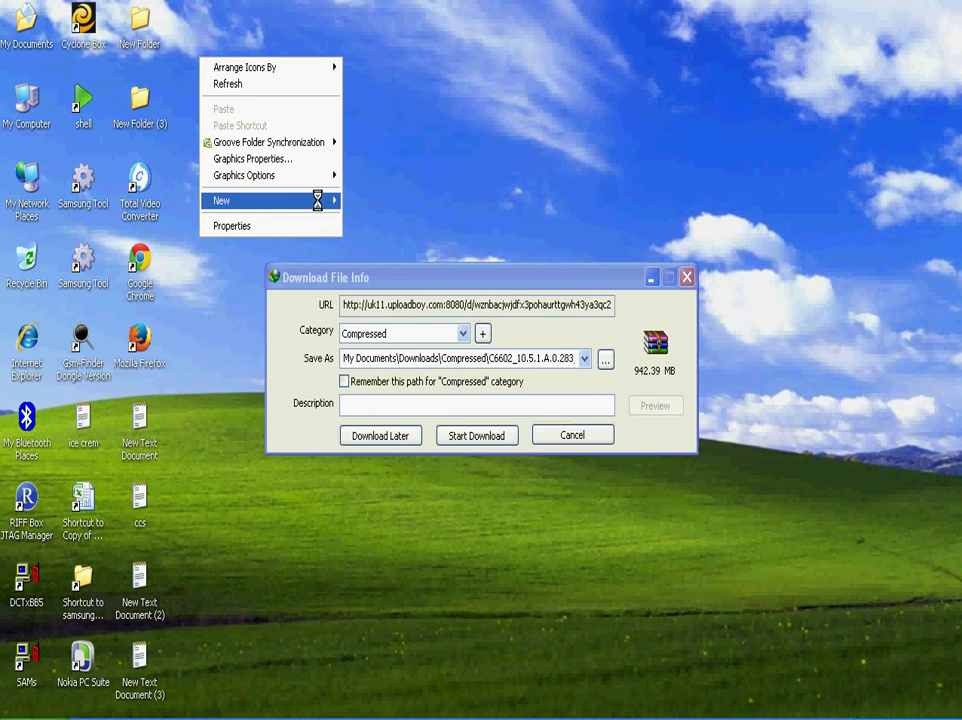
pyautogui.moveTo(320, 207)
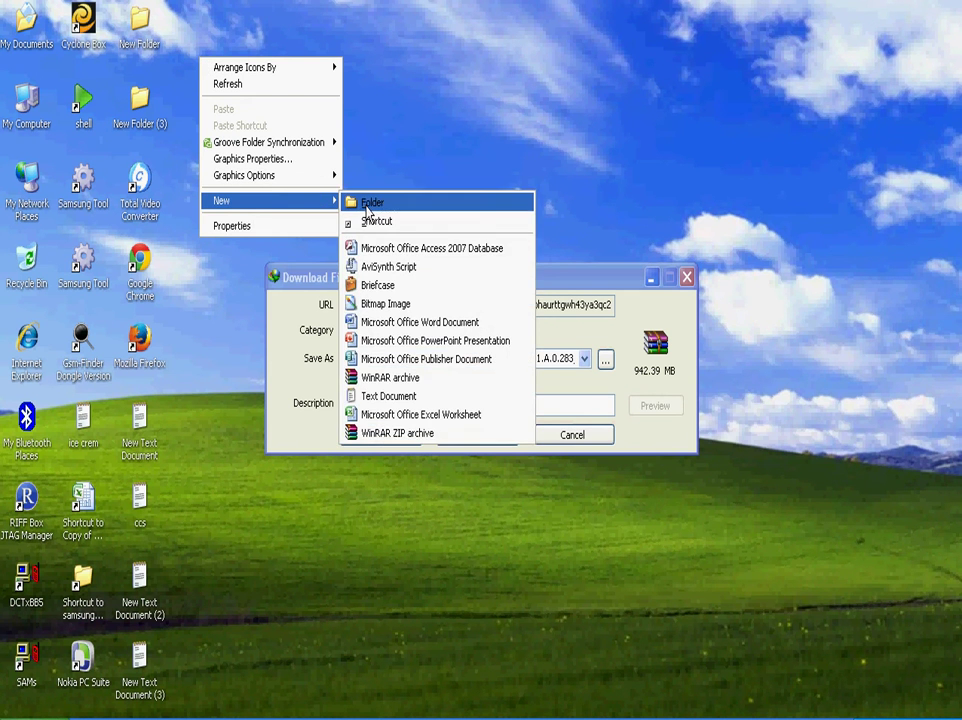
pyautogui.click(367, 204)
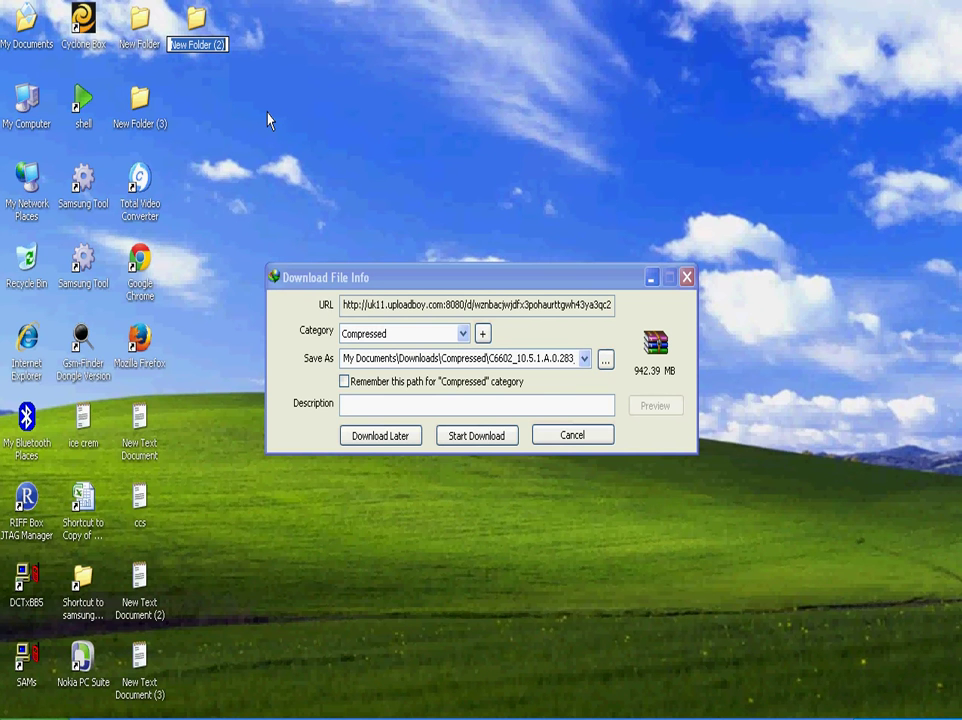
pyautogui.write('c')
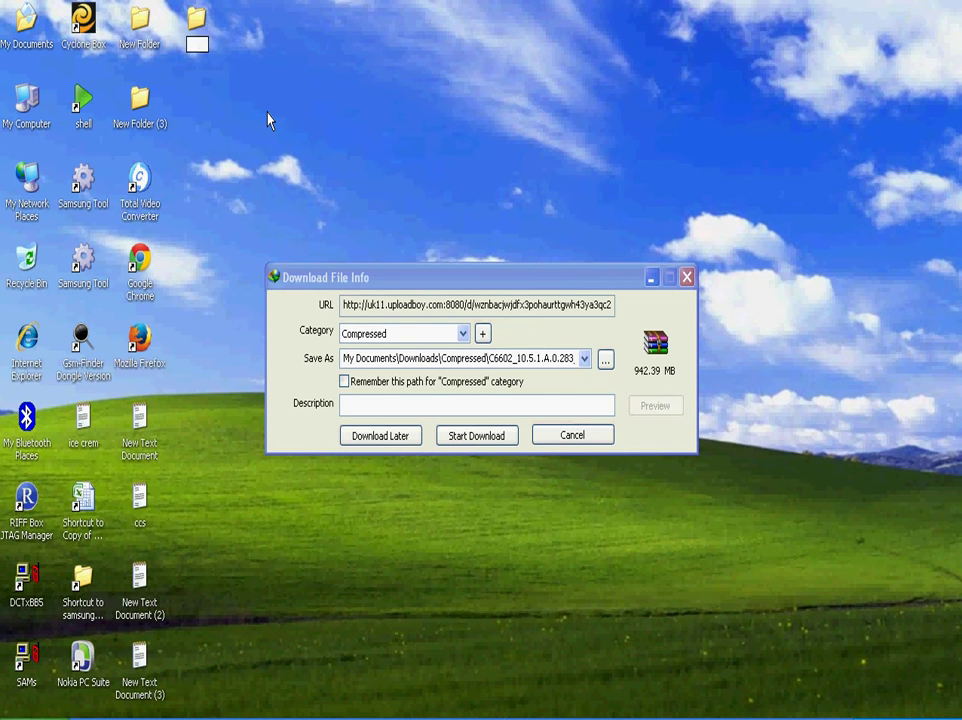
pyautogui.press('BackSpace')
pyautogui.write('C6602')
pyautogui.click(251, 110)
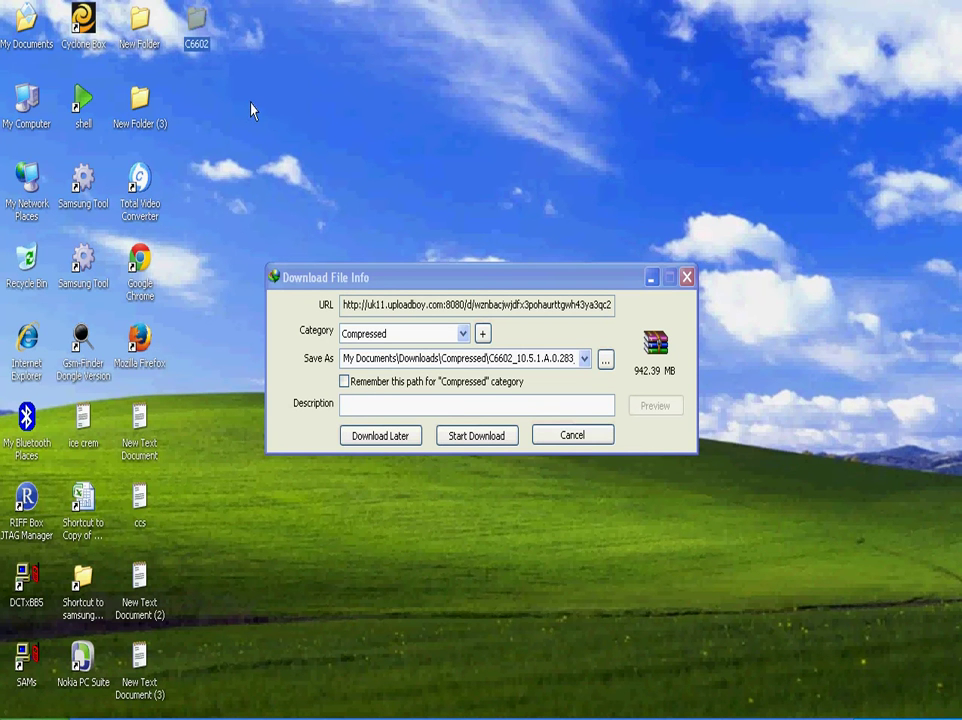
# Set the download's save location to the C6602 folder on the desktop, keeping the file name C6602_10.5.1.A.0.283_Customized_UA
pyautogui.click(605, 359)
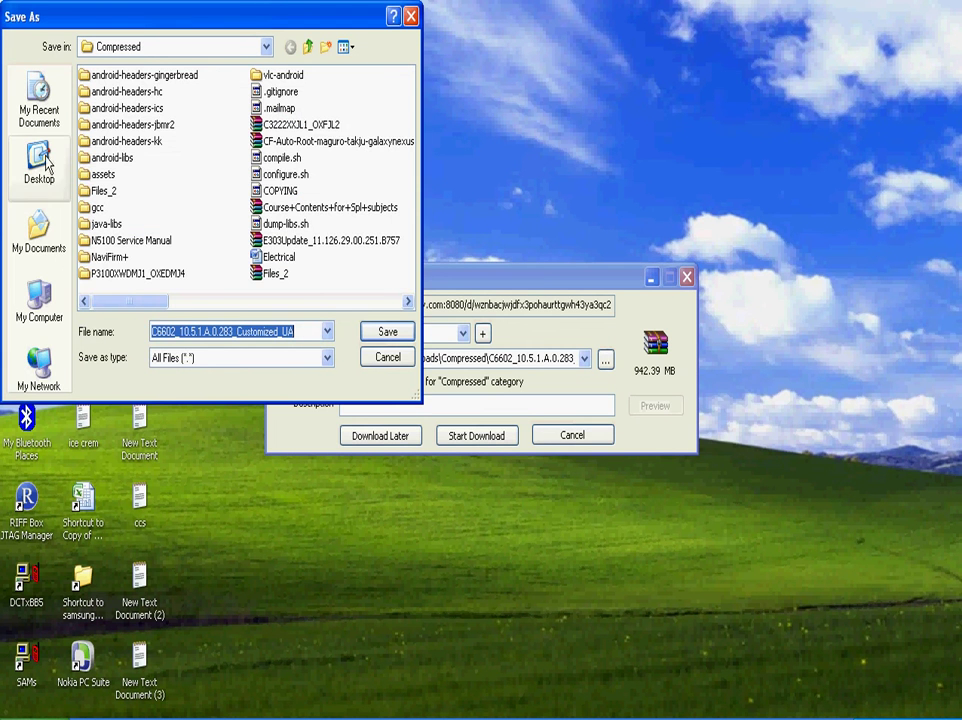
pyautogui.click(40, 168)
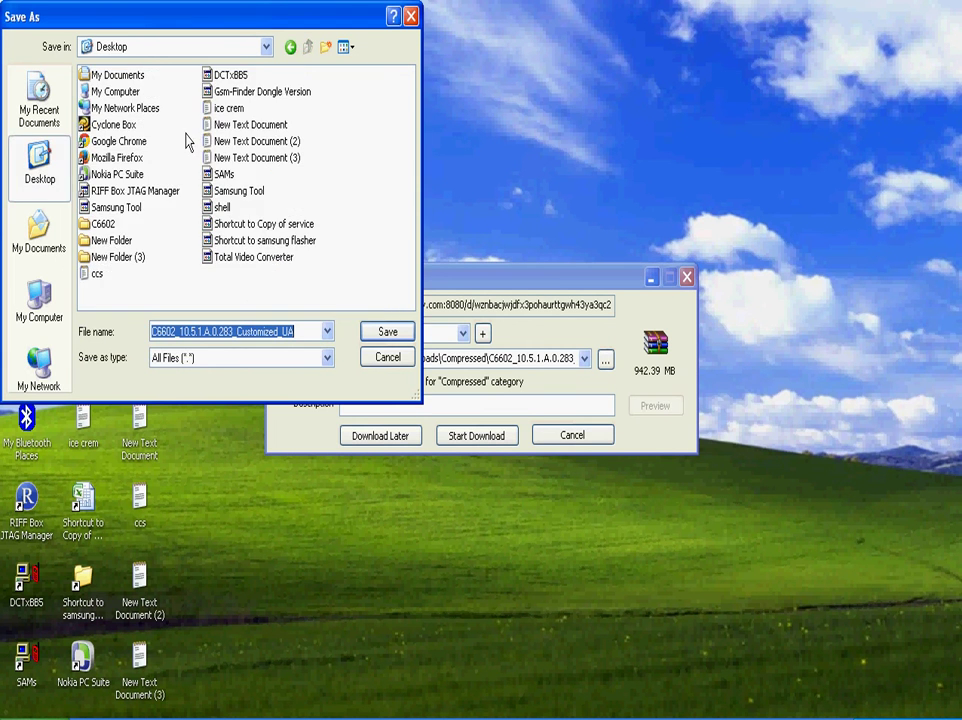
pyautogui.click(104, 224)
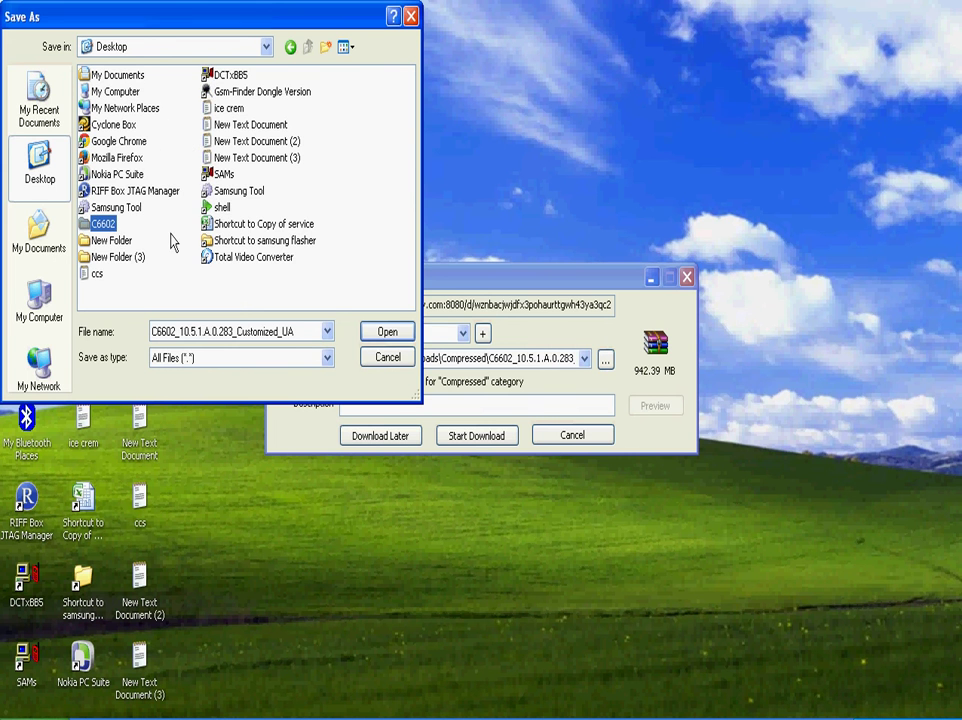
pyautogui.click(380, 333)
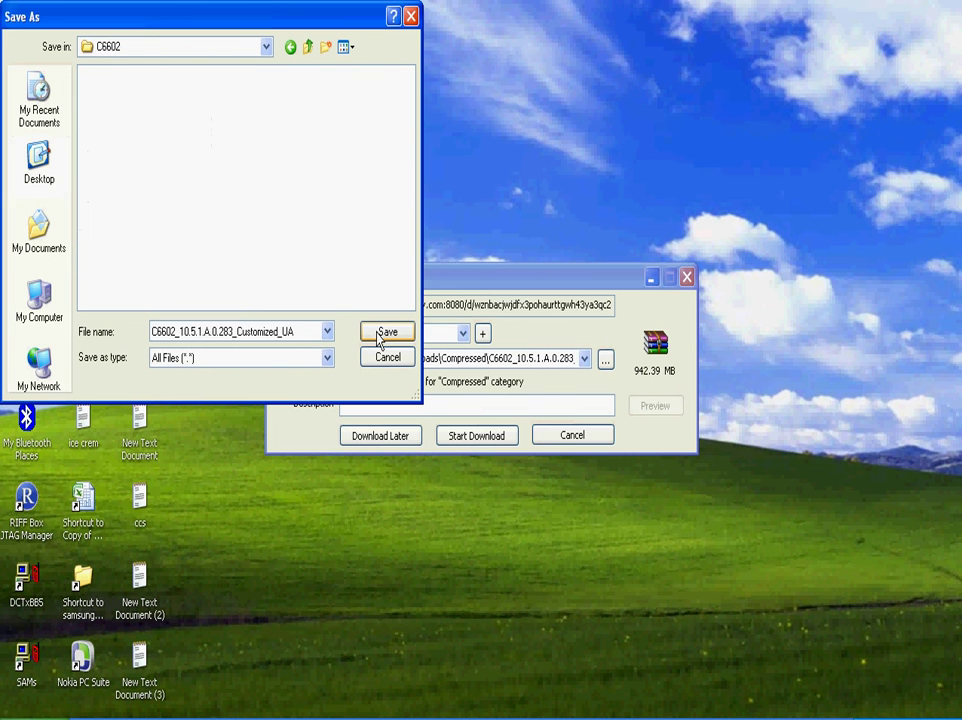
pyautogui.click(386, 333)
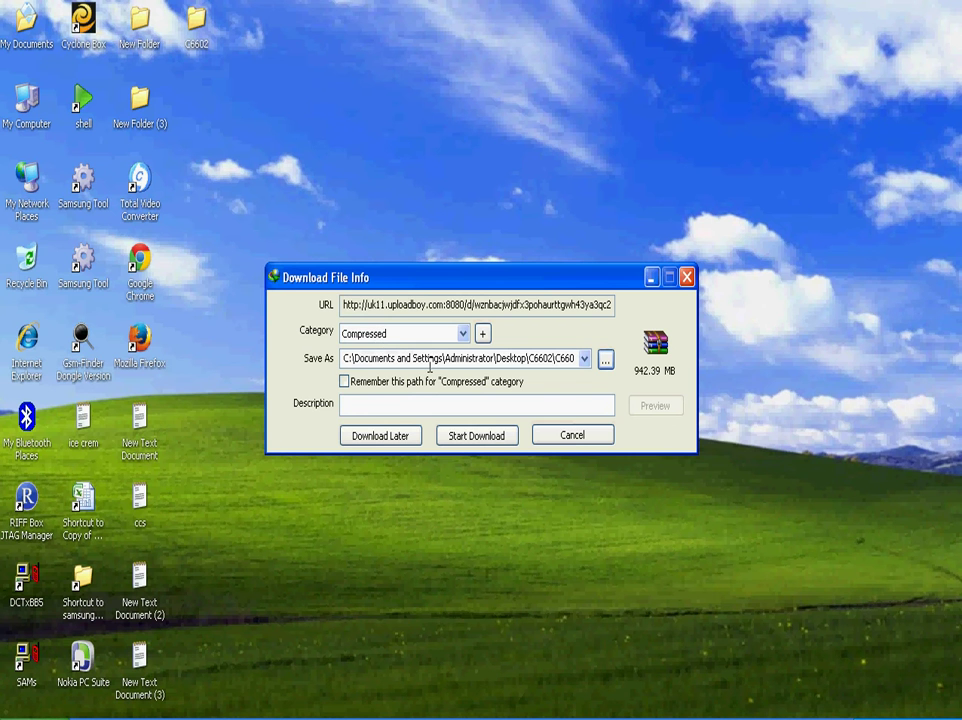
pyautogui.click(344, 358)
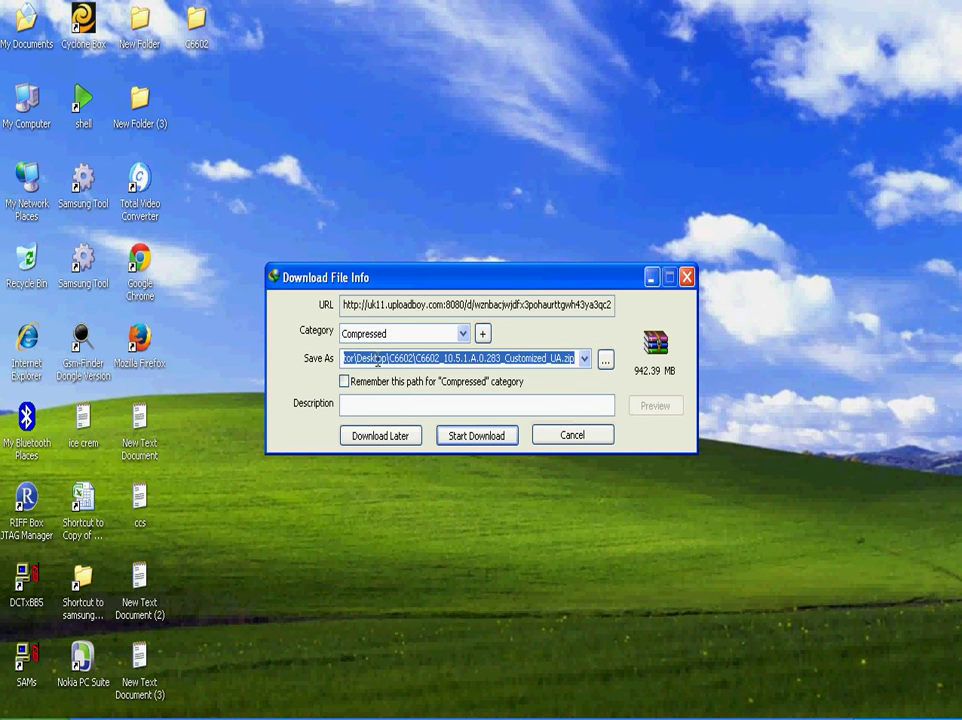
# Start the firmware download and dismiss the transfer interruption message
pyautogui.click(470, 438)
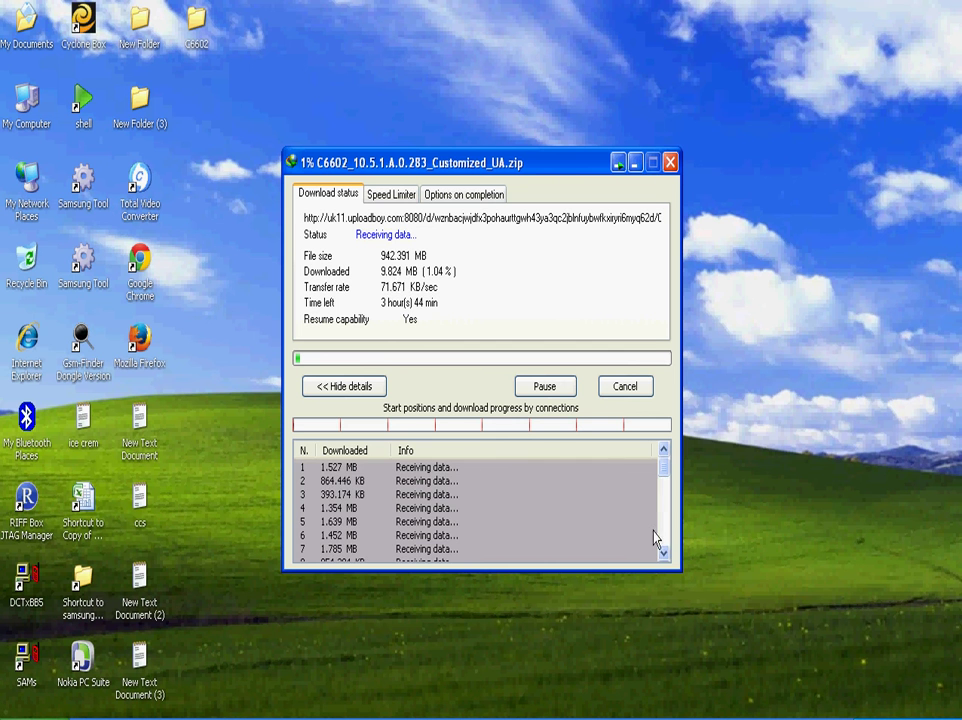
pyautogui.scroll(-5, 662, 550)
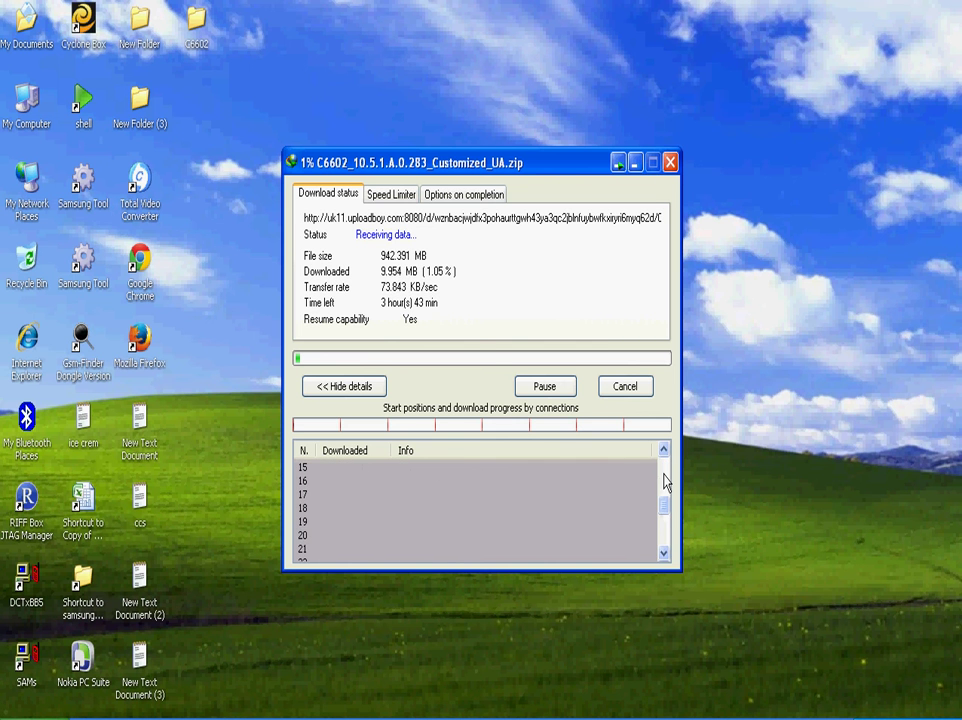
pyautogui.scroll(3, 666, 482)
pyautogui.scroll(3, 666, 482)
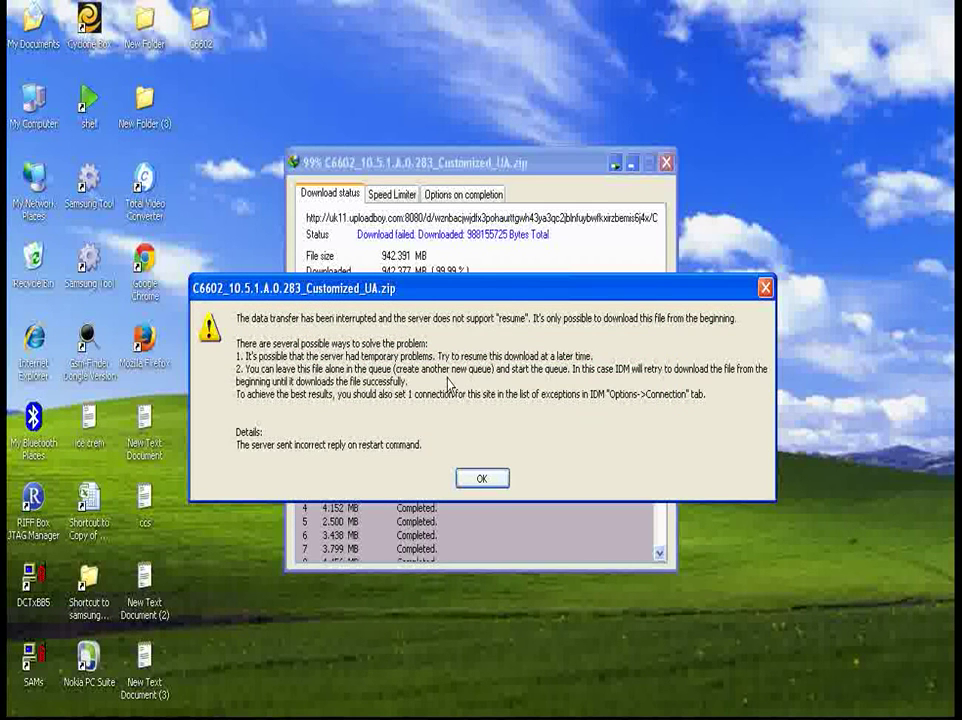
pyautogui.press('Return')
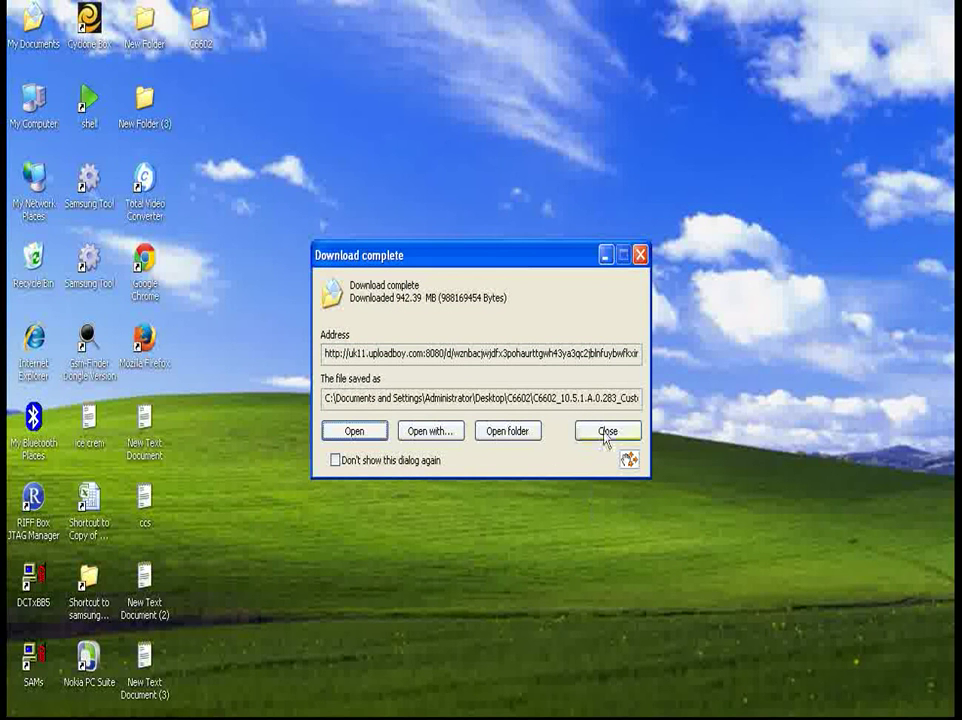
# Open the folder containing the completed download and move its window clear of the desktop icons
pyautogui.click(511, 434)
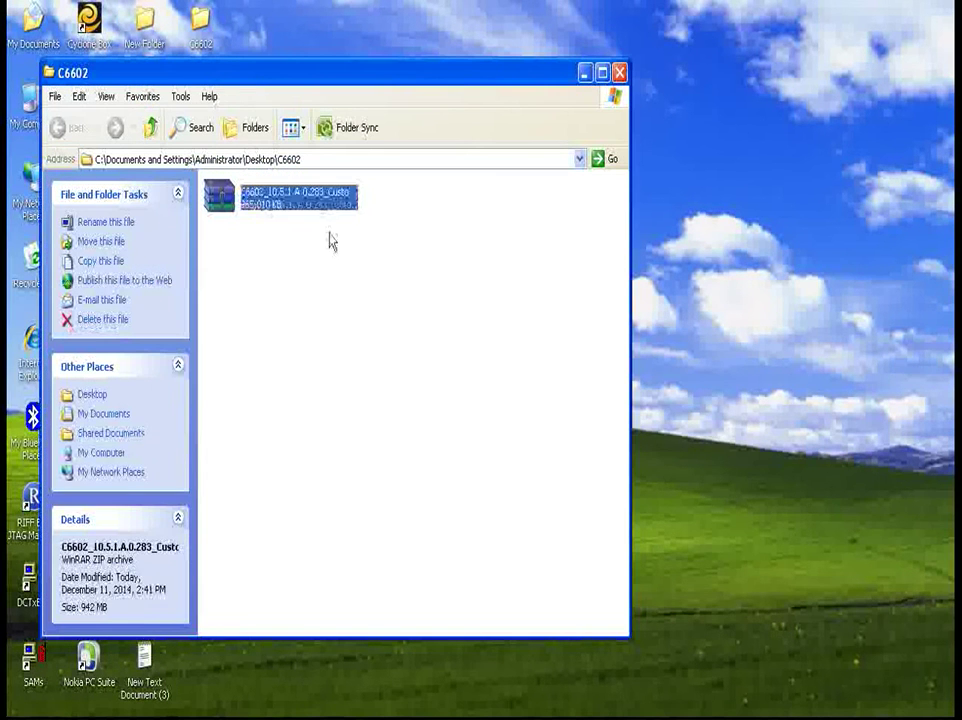
pyautogui.moveTo(251, 81); pyautogui.dragTo(453, 132)
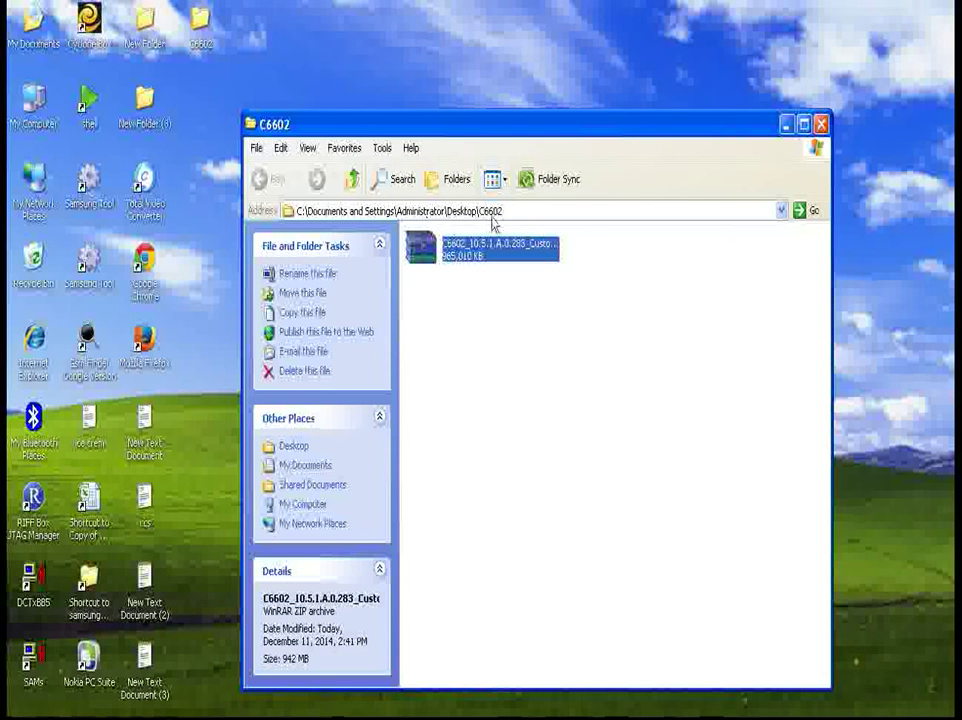
pyautogui.click(200, 18)
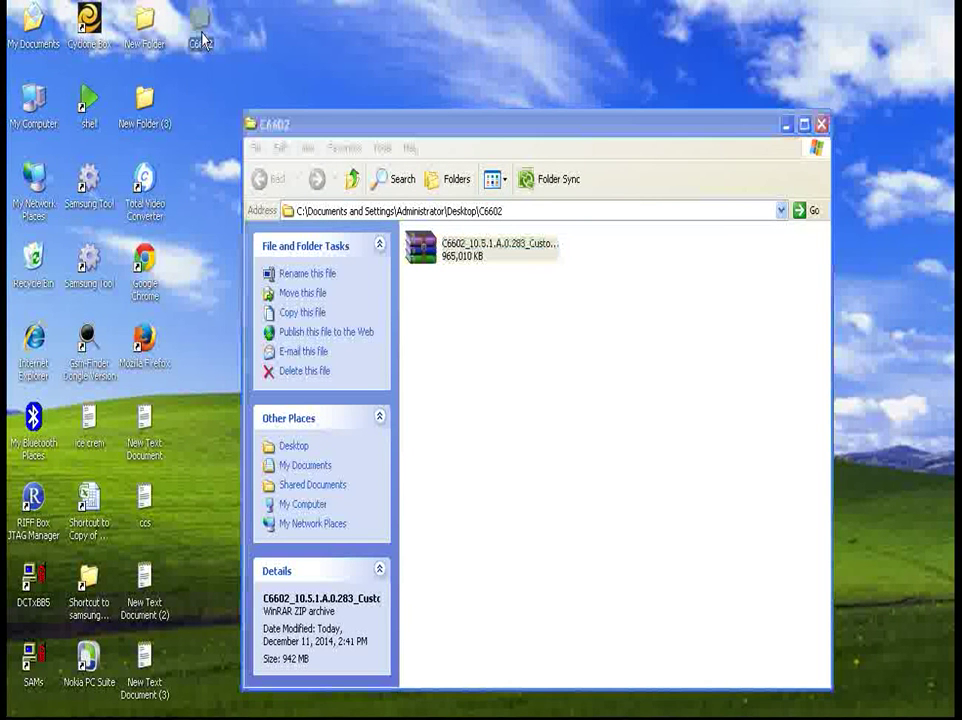
# Extract the downloaded firmware archive directly into the C6602 folder and look through the extracted files
pyautogui.click(455, 258)
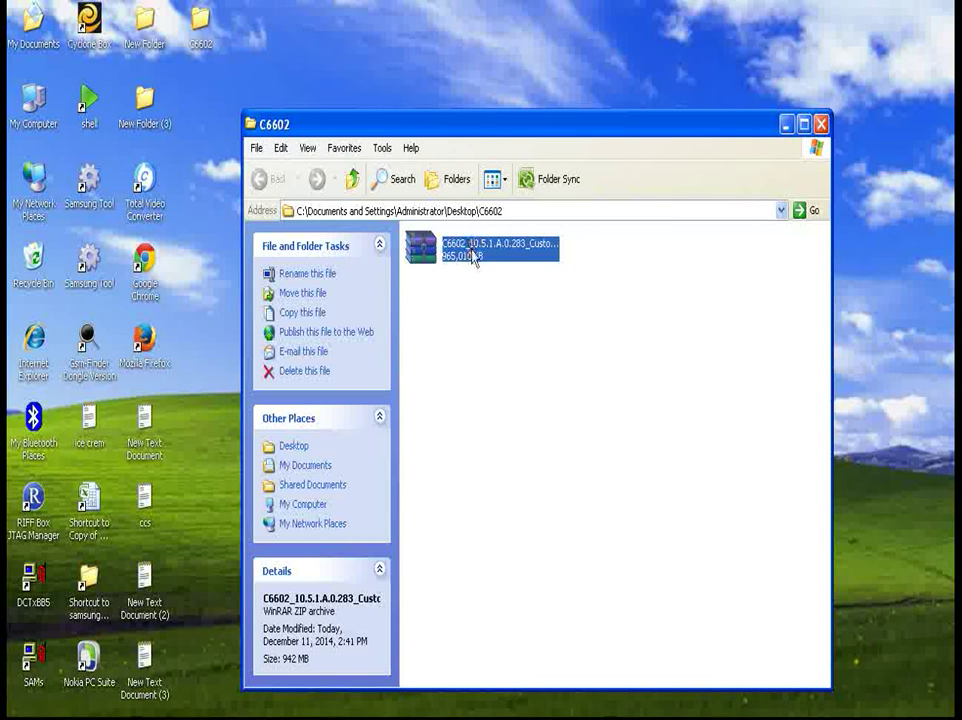
pyautogui.rightClick(474, 257)
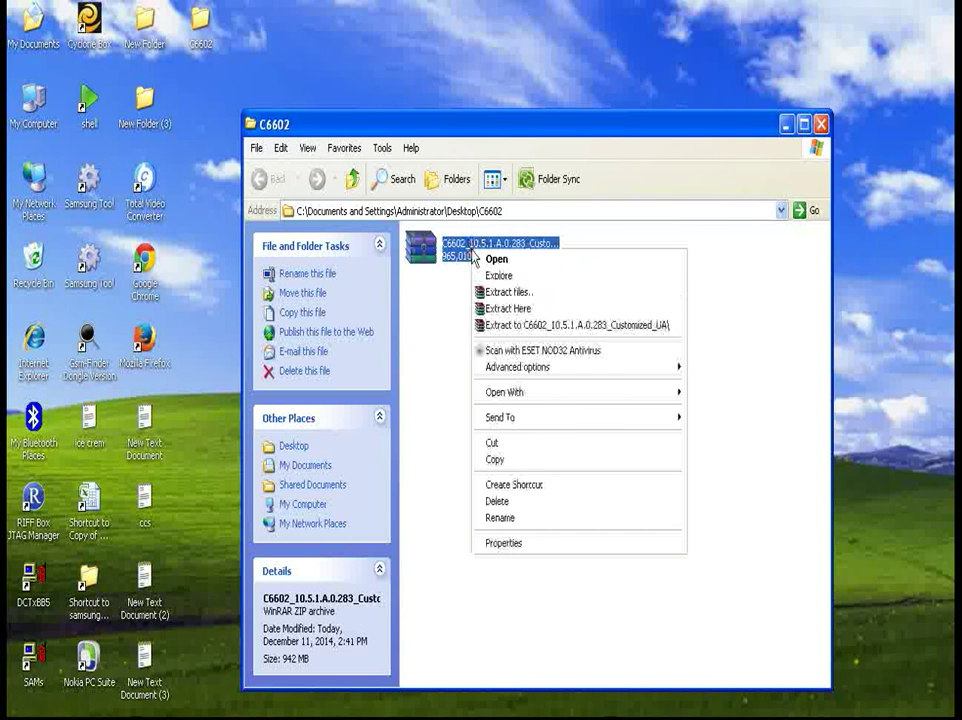
pyautogui.click(505, 312)
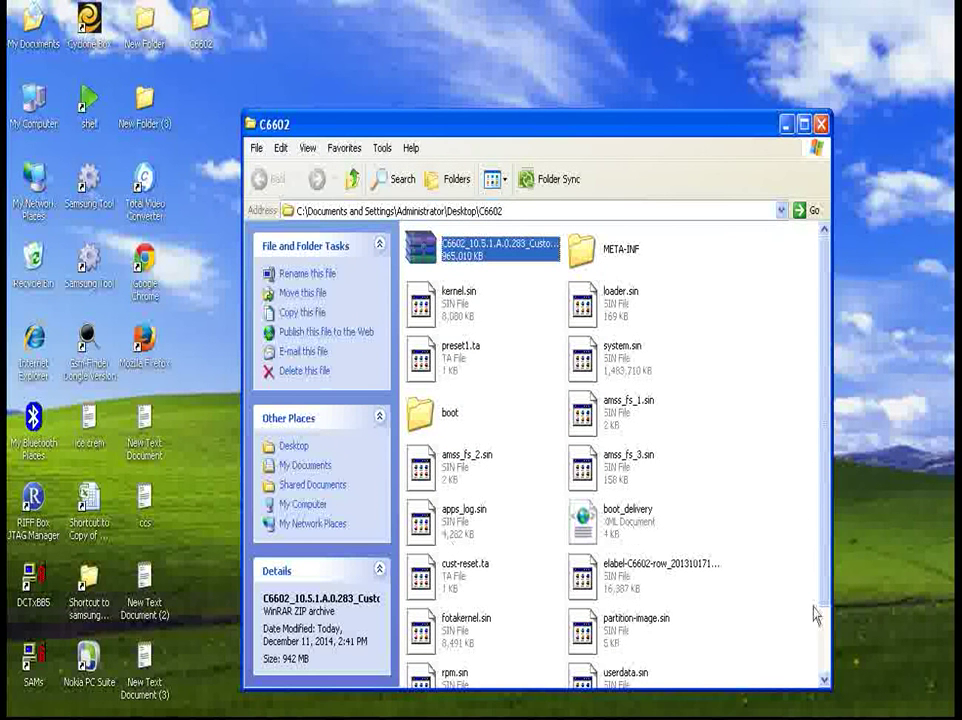
pyautogui.click(826, 681)
pyautogui.click(826, 681)
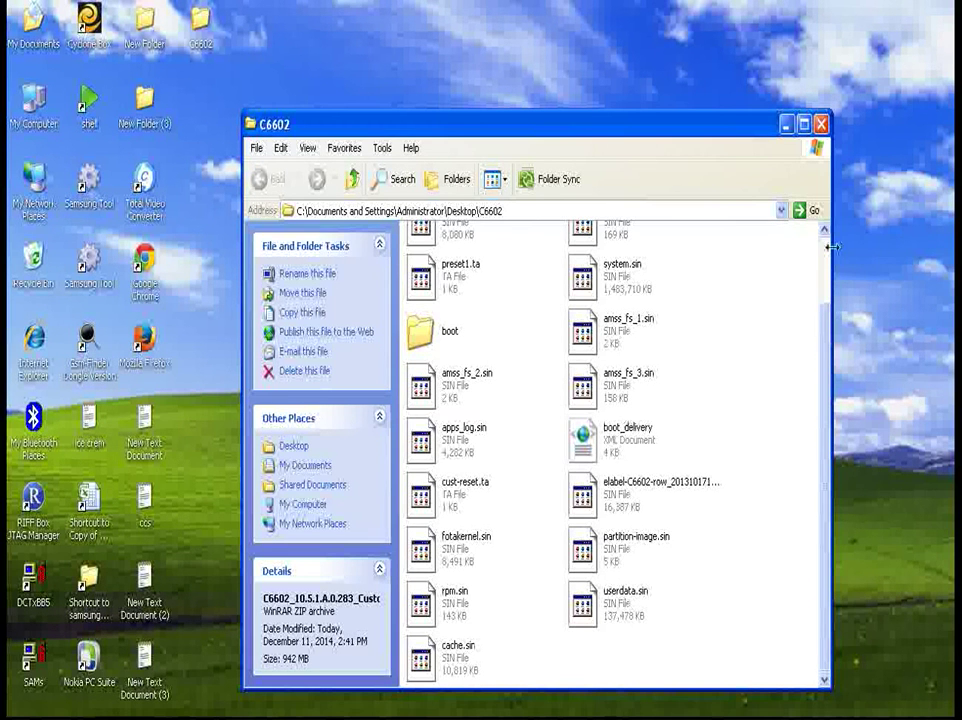
pyautogui.scroll(2, 743, 271)
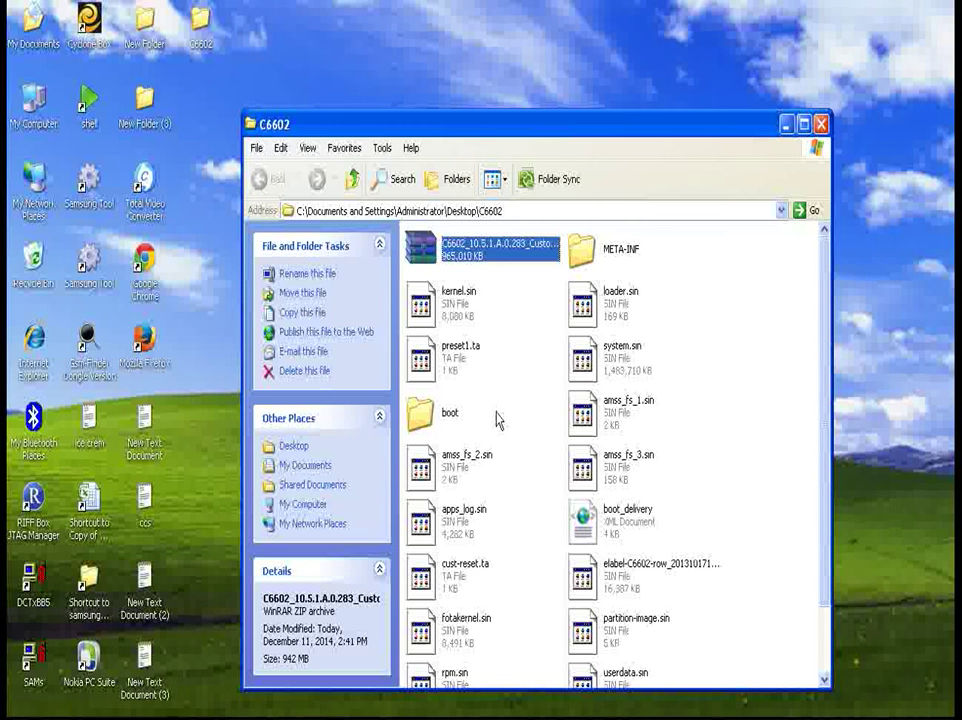
pyautogui.click(498, 279)
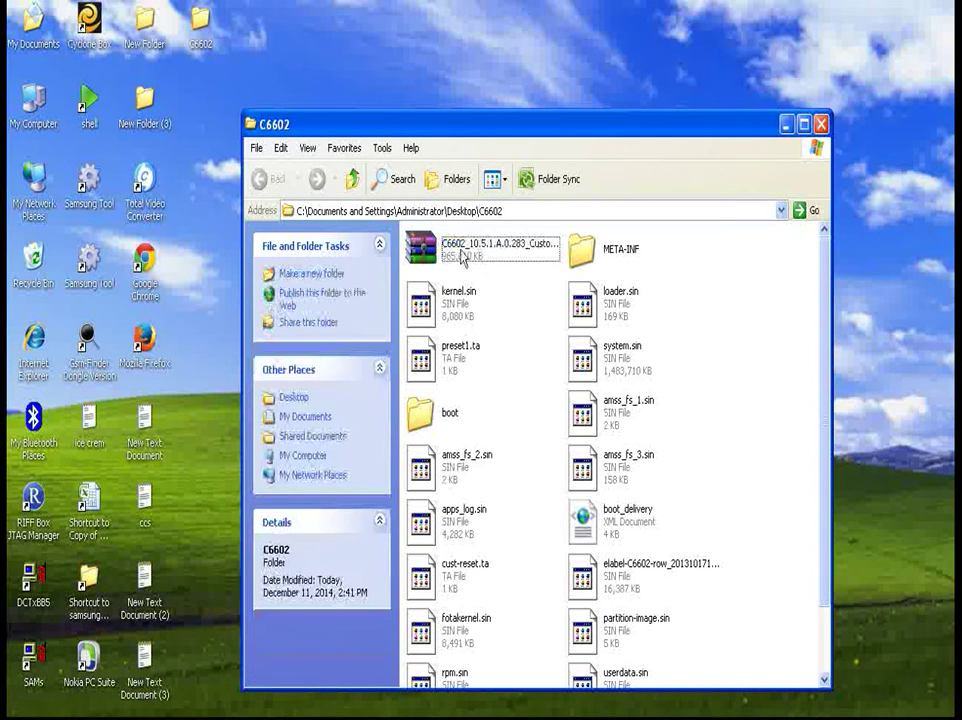
pyautogui.click(468, 256)
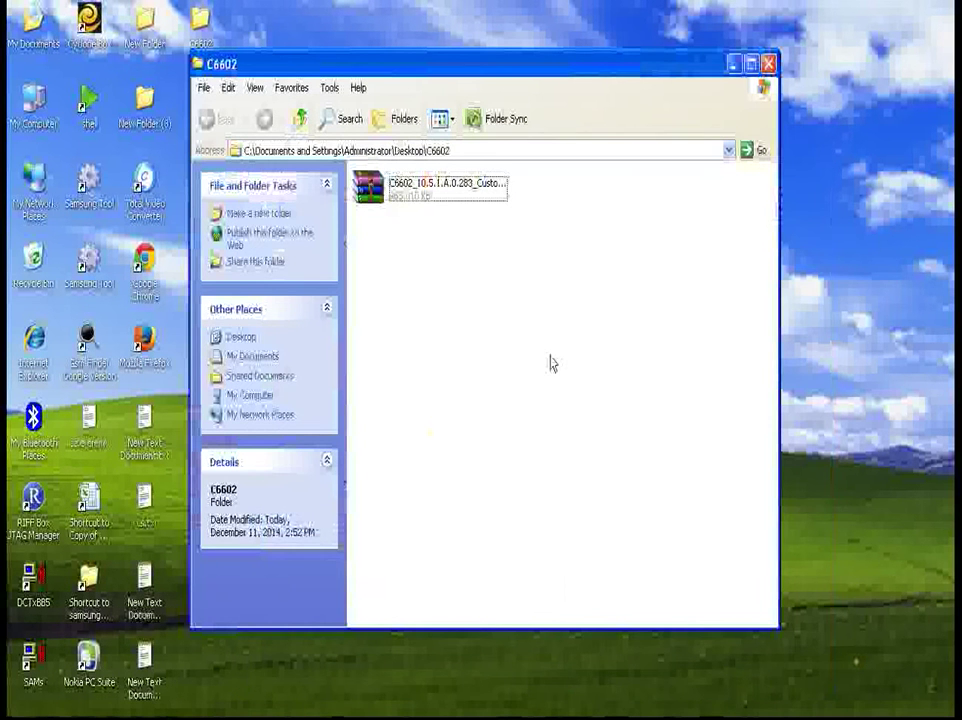
# Rename the firmware archive to C6602_10.5.1.A.0.283_Customized_UA.ftf.ftf and accept the extension change
pyautogui.click(415, 206)
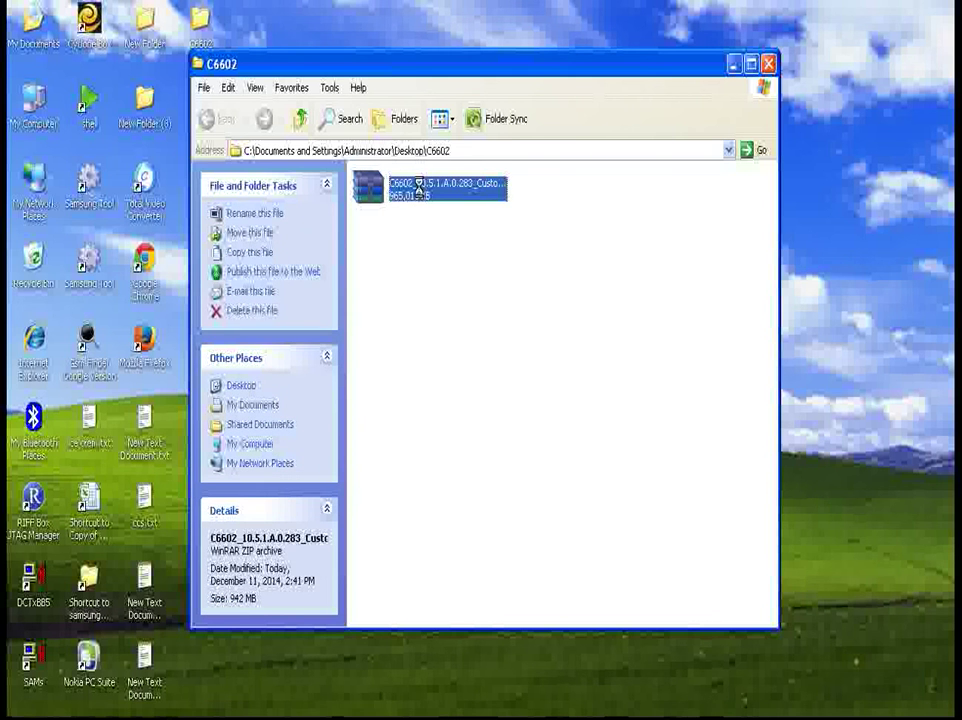
pyautogui.rightClick(418, 187)
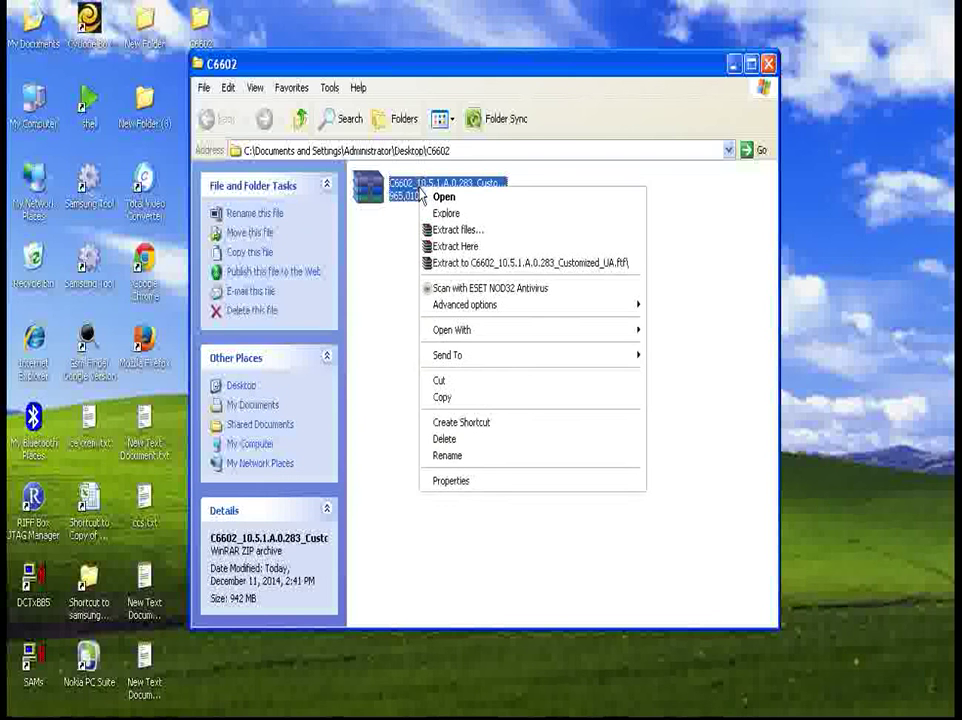
pyautogui.click(450, 456)
pyautogui.click(565, 190)
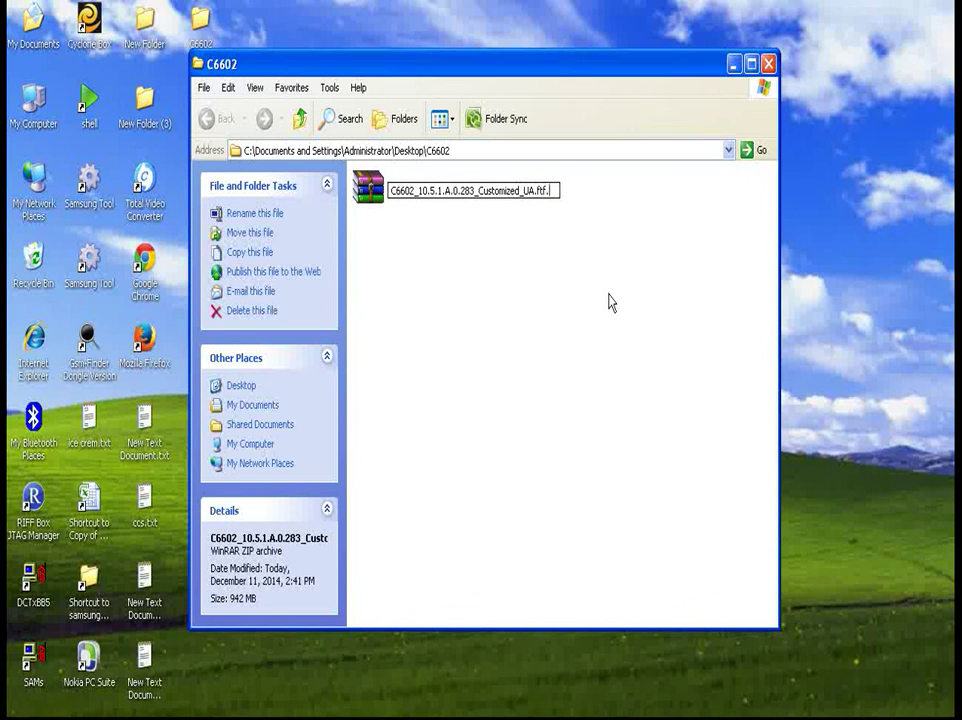
pyautogui.click(556, 322)
pyautogui.click(466, 434)
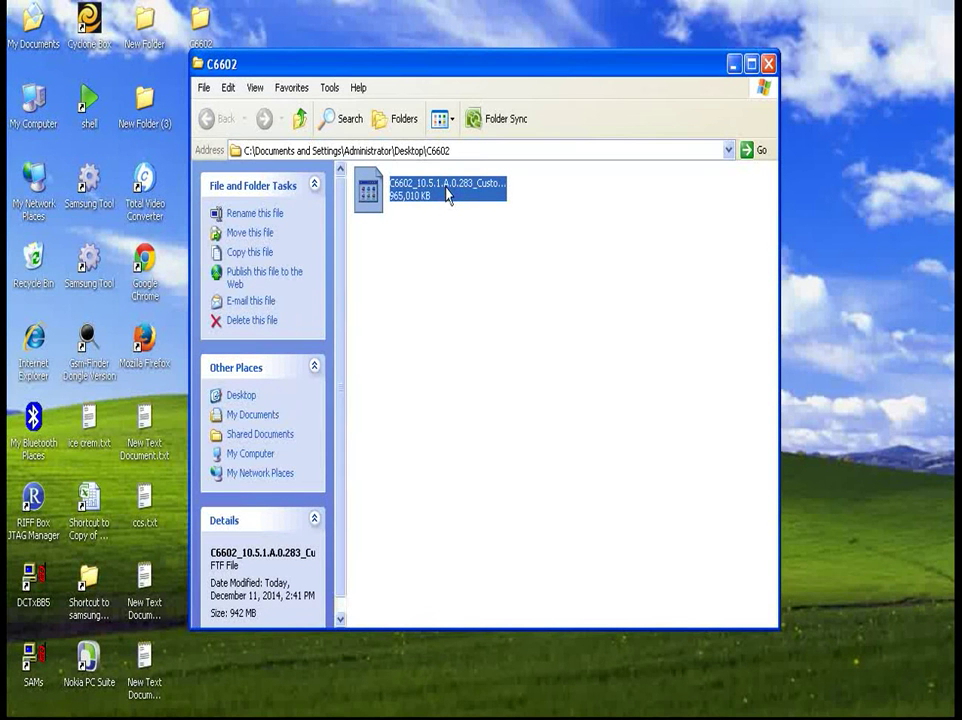
# Remove the duplicate extension so the firmware file is named C6602_10.5.1.A.0.283_Customized_UA.ftf, and check the full name
pyautogui.click(453, 193)
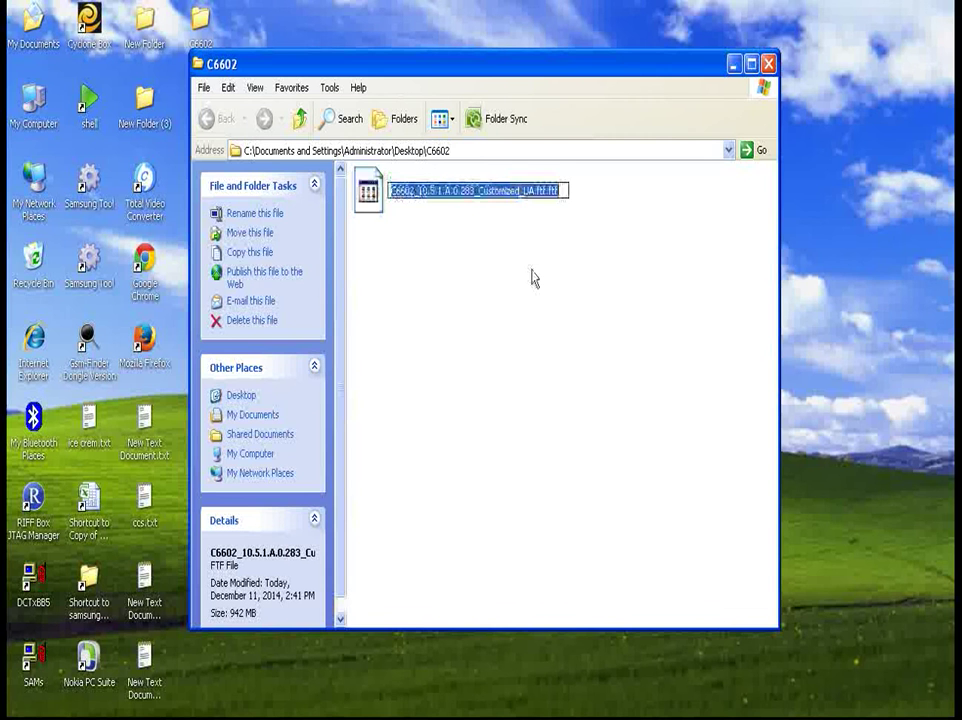
pyautogui.click(545, 191)
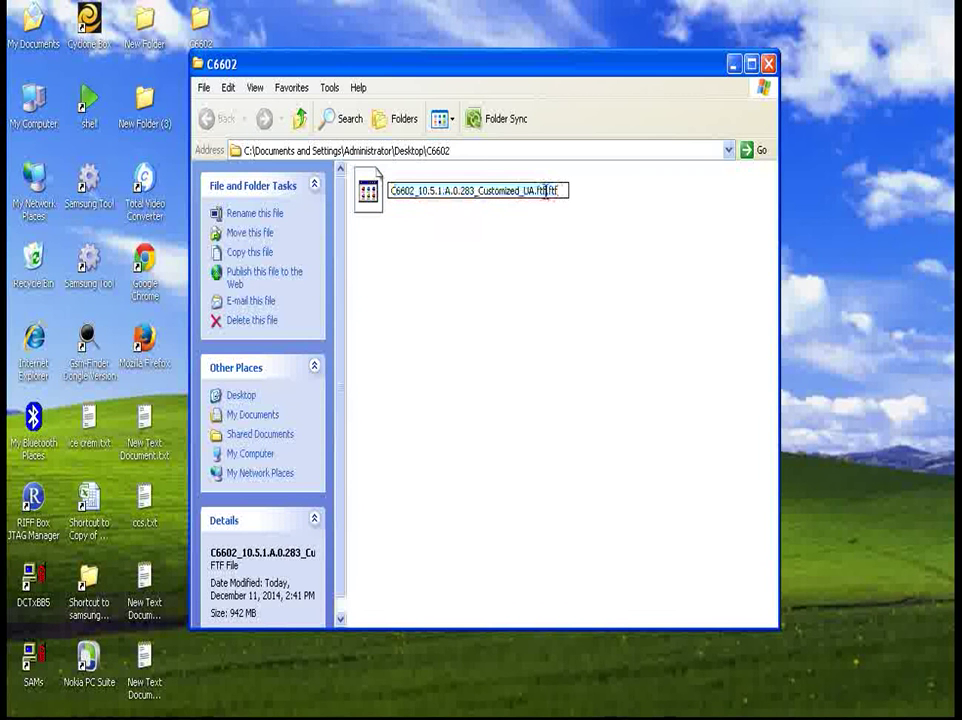
pyautogui.press('BackSpace')
pyautogui.press('BackSpace')
pyautogui.press('BackSpace')
pyautogui.press('BackSpace')
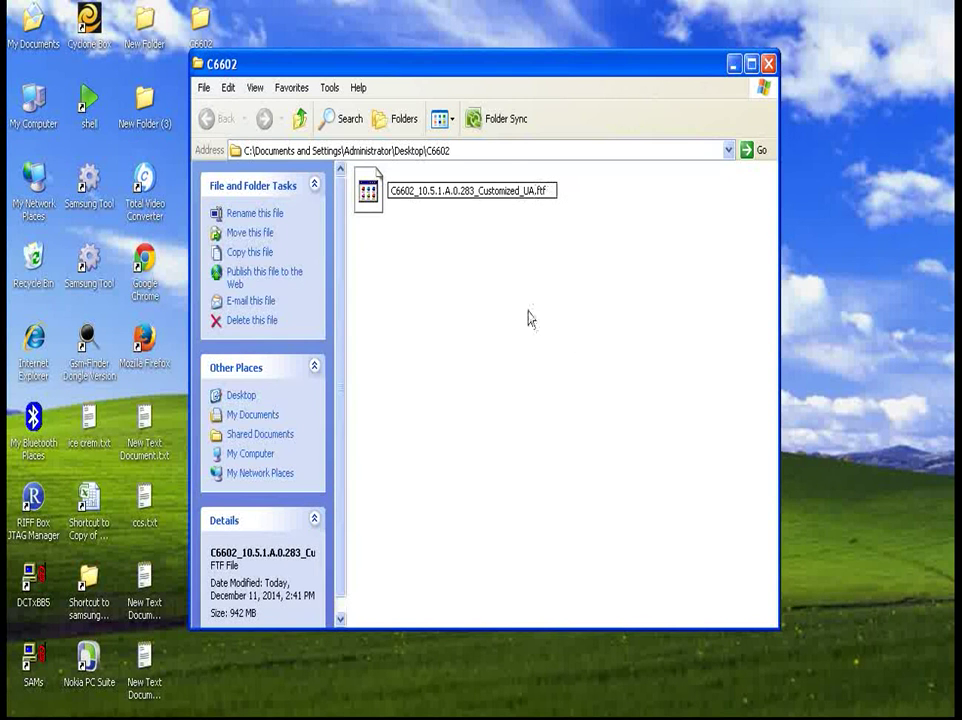
pyautogui.click(528, 318)
pyautogui.click(481, 193)
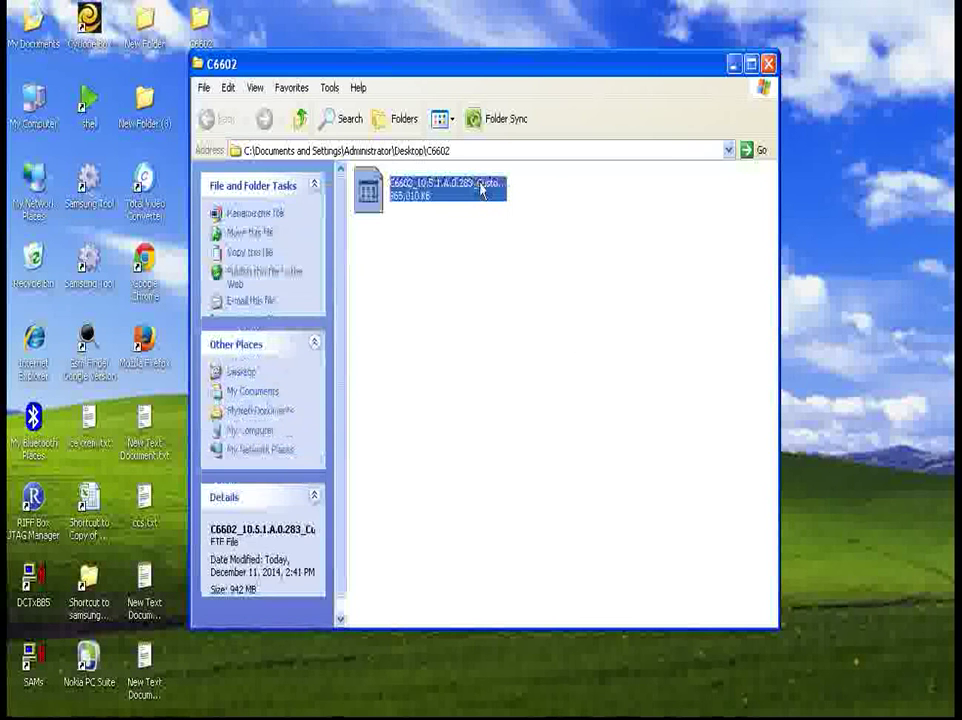
pyautogui.click(498, 198)
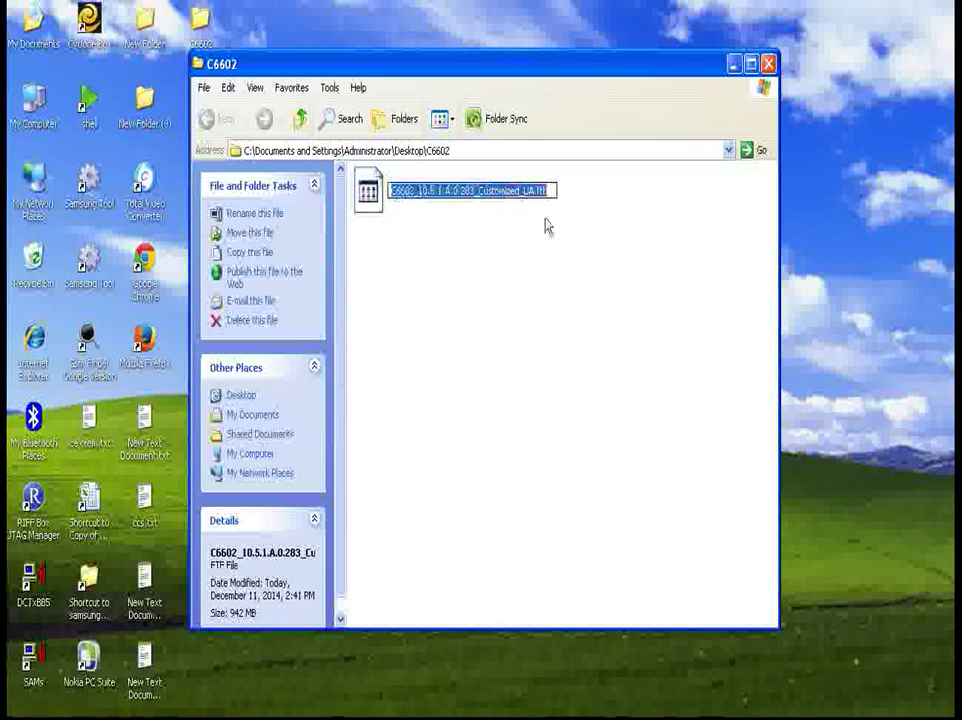
pyautogui.press('Return')
pyautogui.click(547, 378)
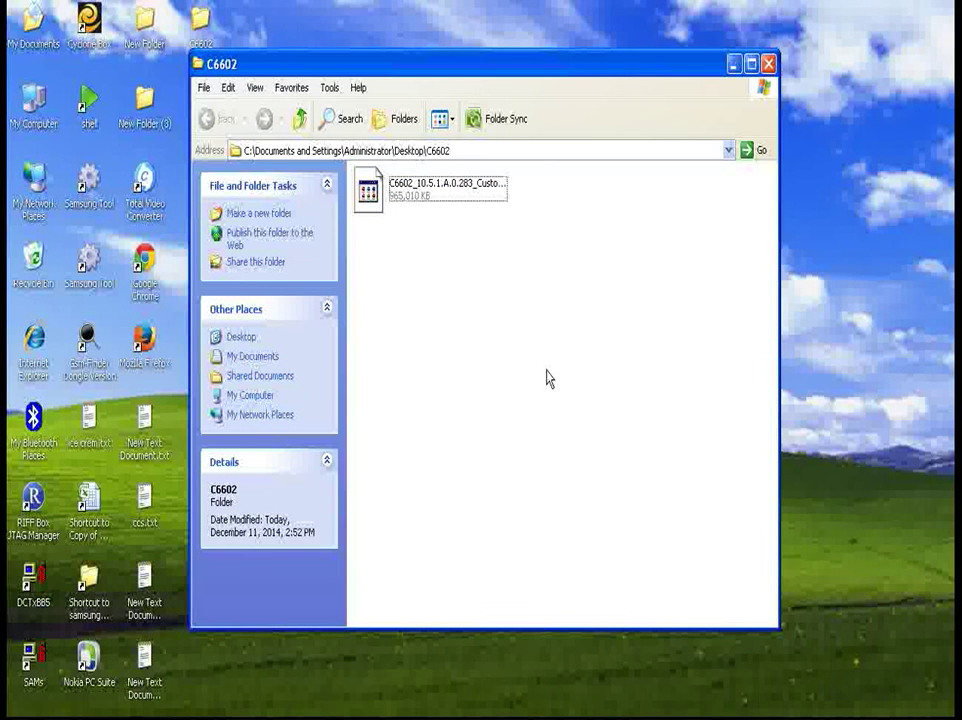
# Cut the renamed C6602 firmware file from its desktop folder
pyautogui.click(418, 203)
pyautogui.rightClick(418, 203)
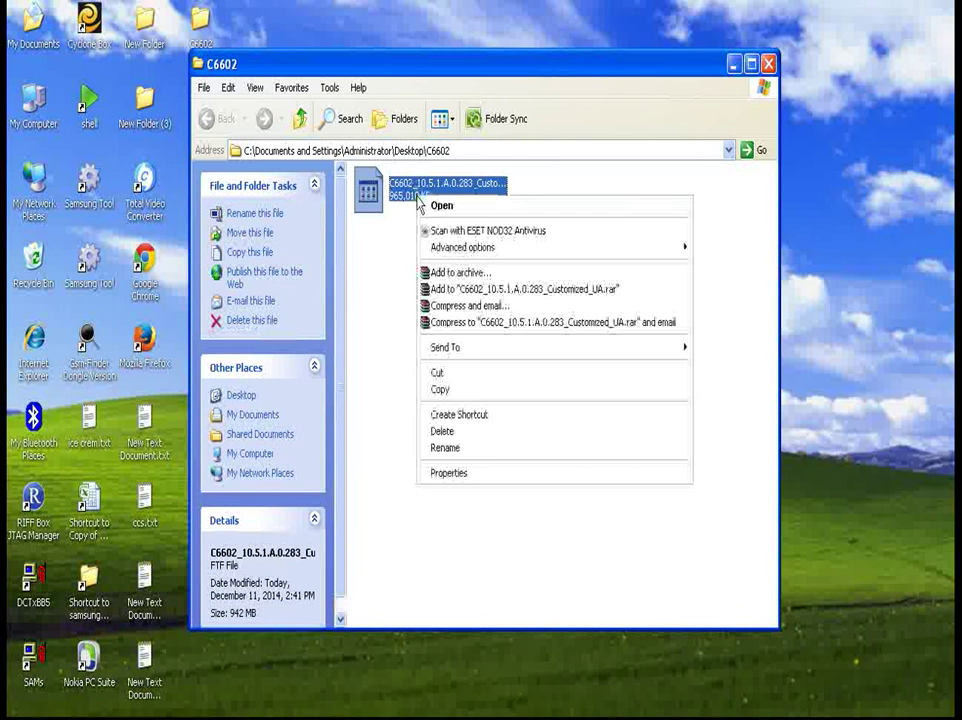
pyautogui.click(468, 378)
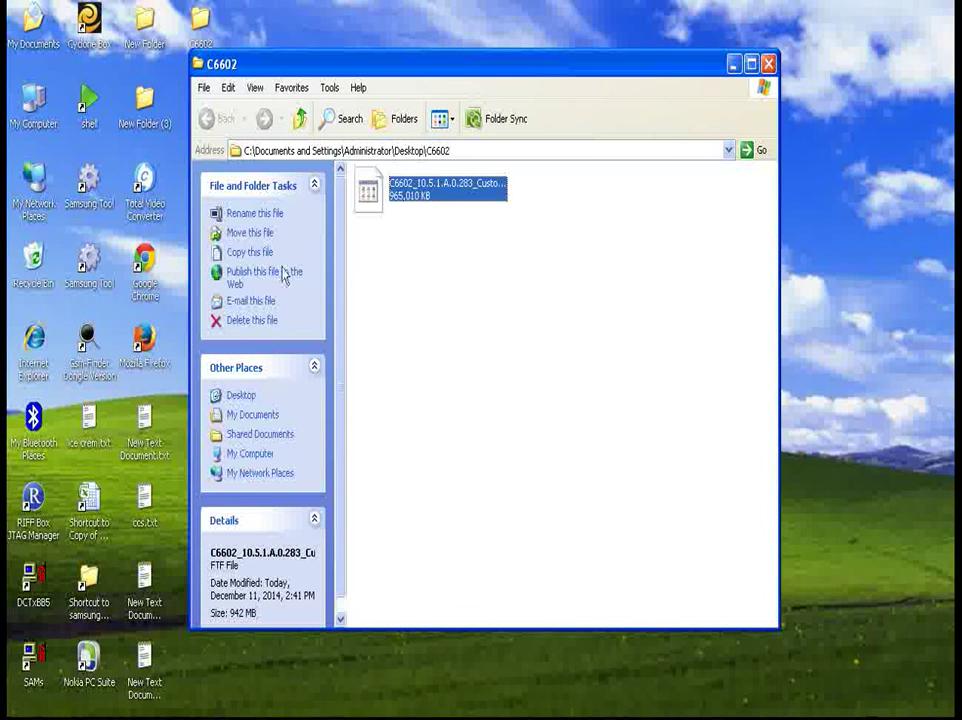
# Open the firmwares folder inside Flashtool on Local Disk (C:)
pyautogui.click(40, 118)
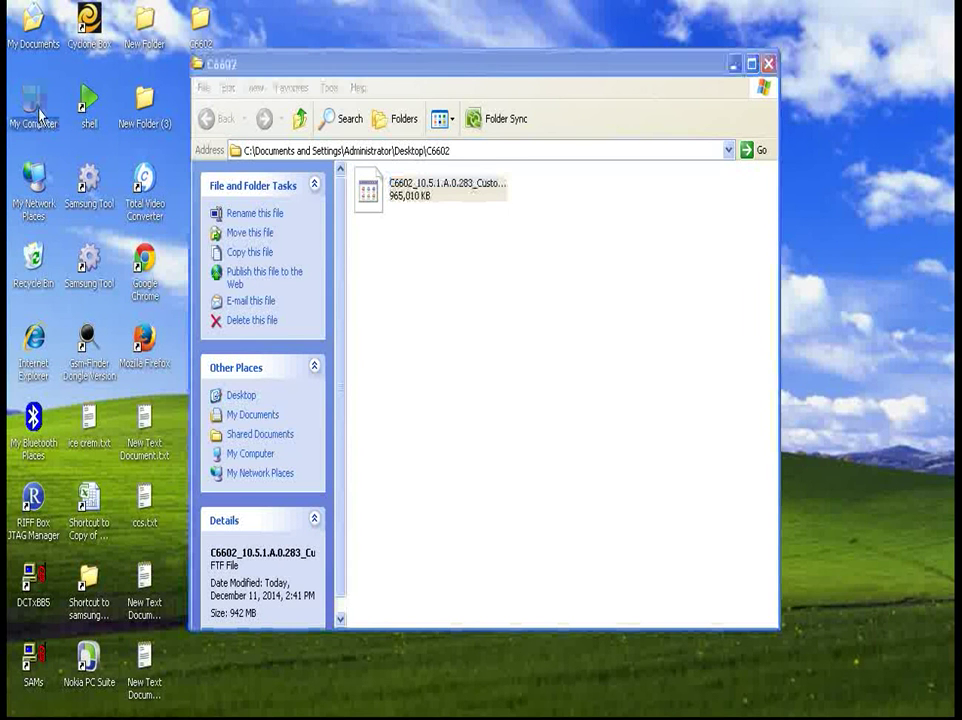
pyautogui.rightClick(40, 118)
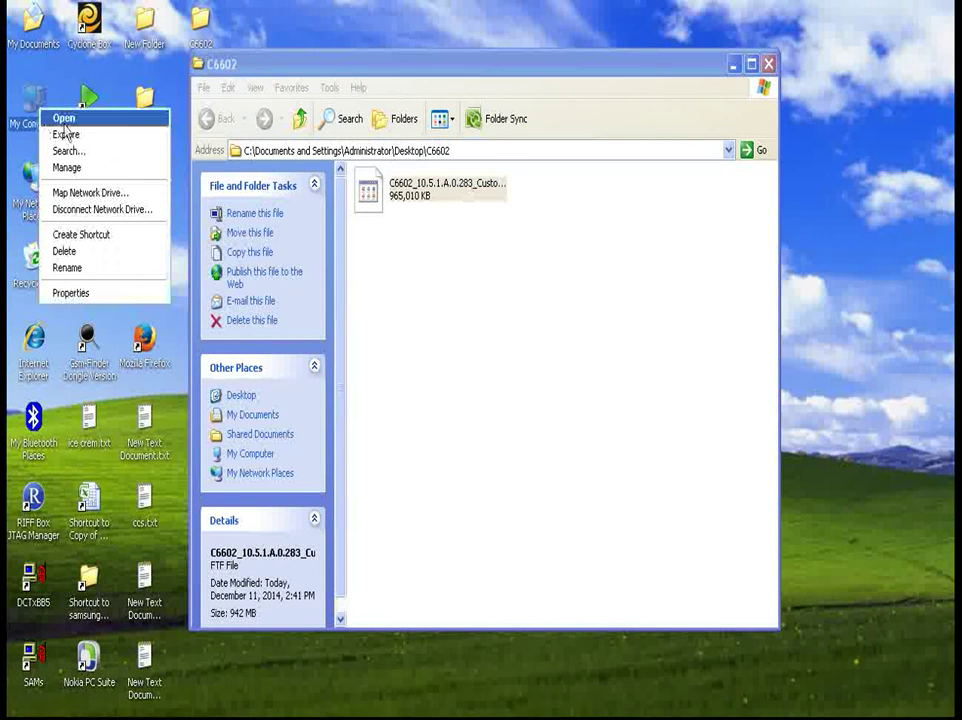
pyautogui.click(62, 119)
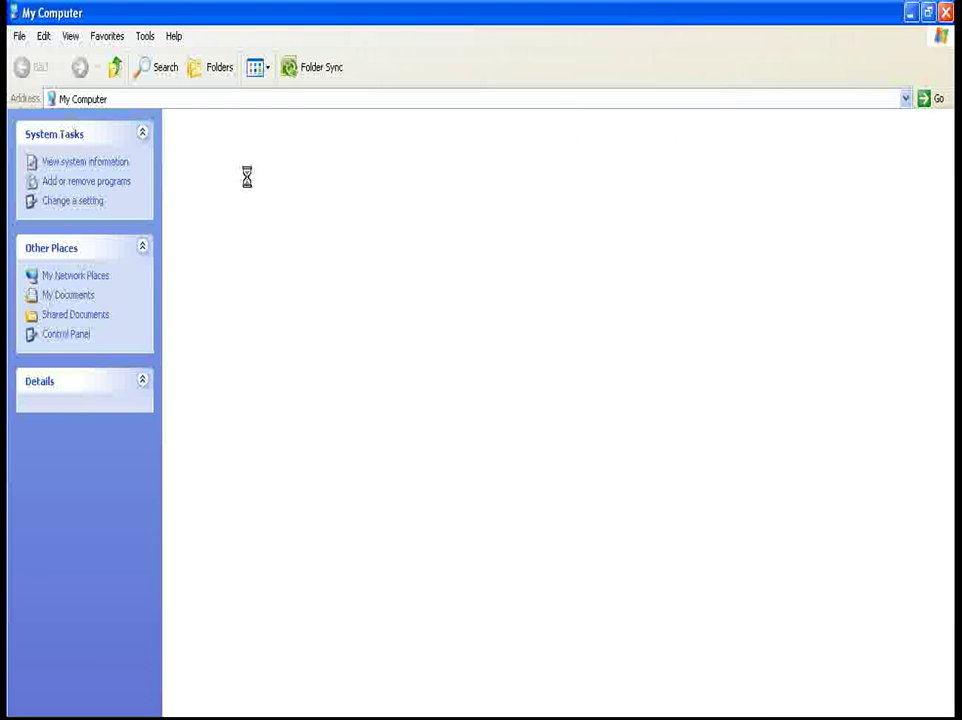
pyautogui.click(203, 138)
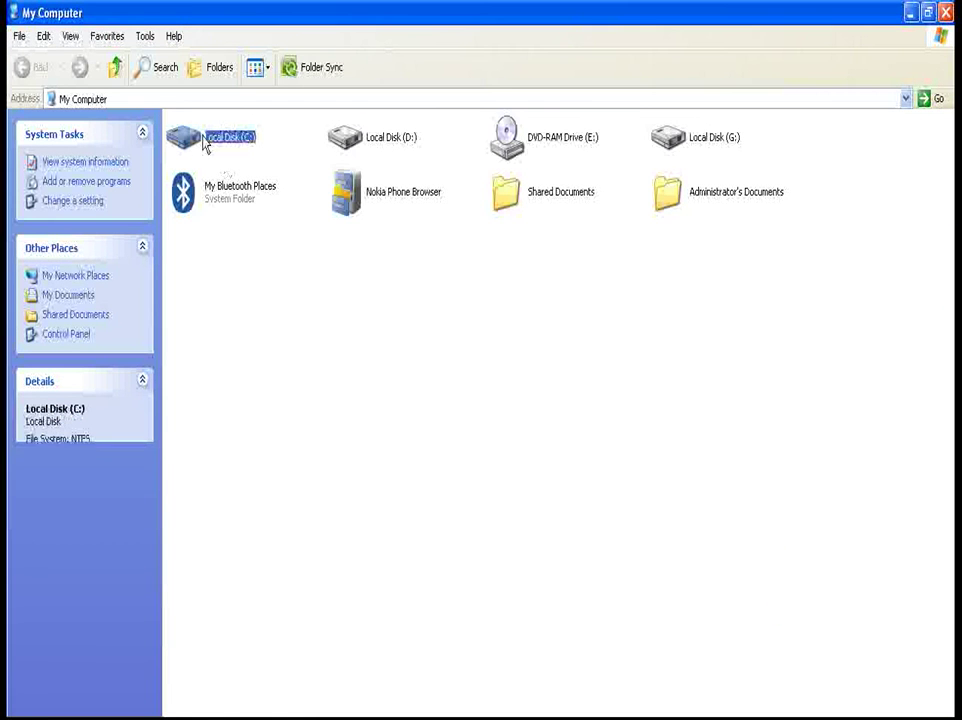
pyautogui.rightClick(203, 137)
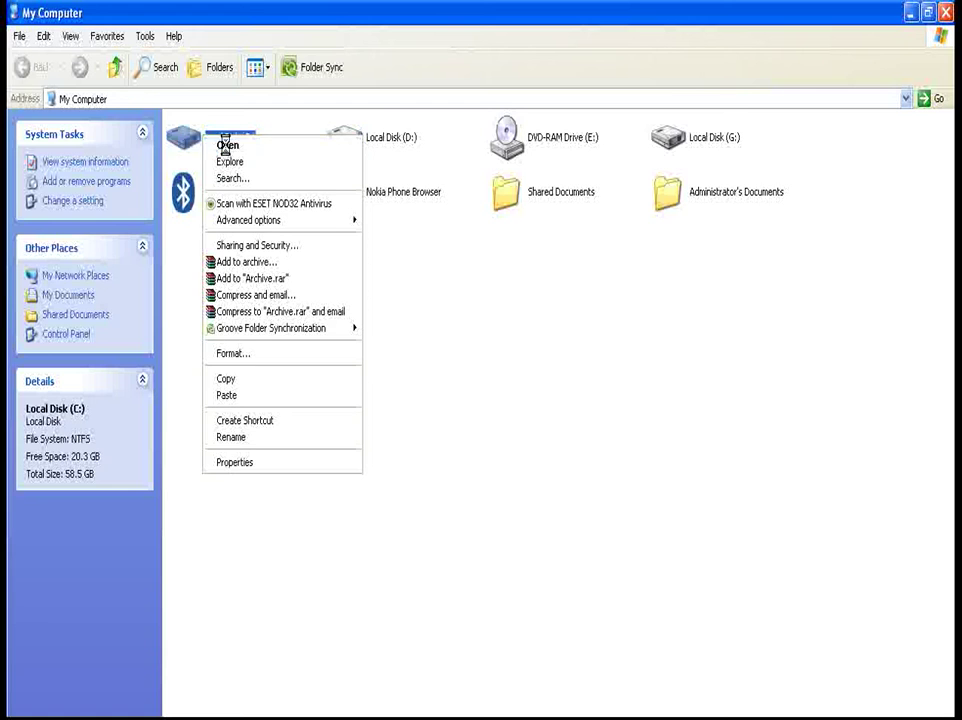
pyautogui.click(221, 145)
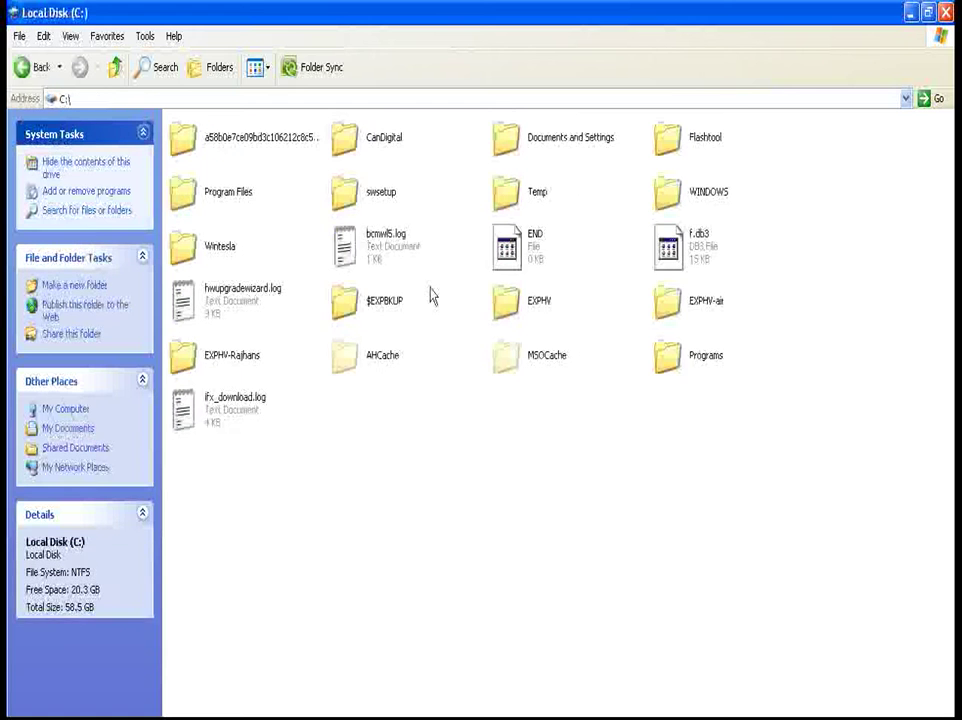
pyautogui.click(669, 143)
pyautogui.rightClick(669, 143)
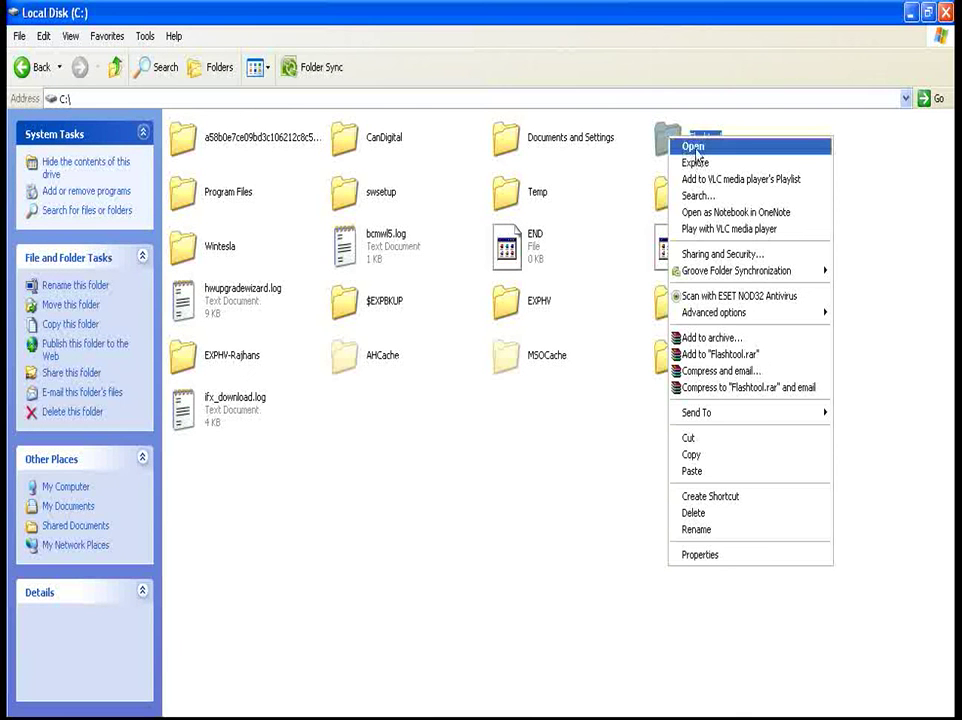
pyautogui.click(694, 147)
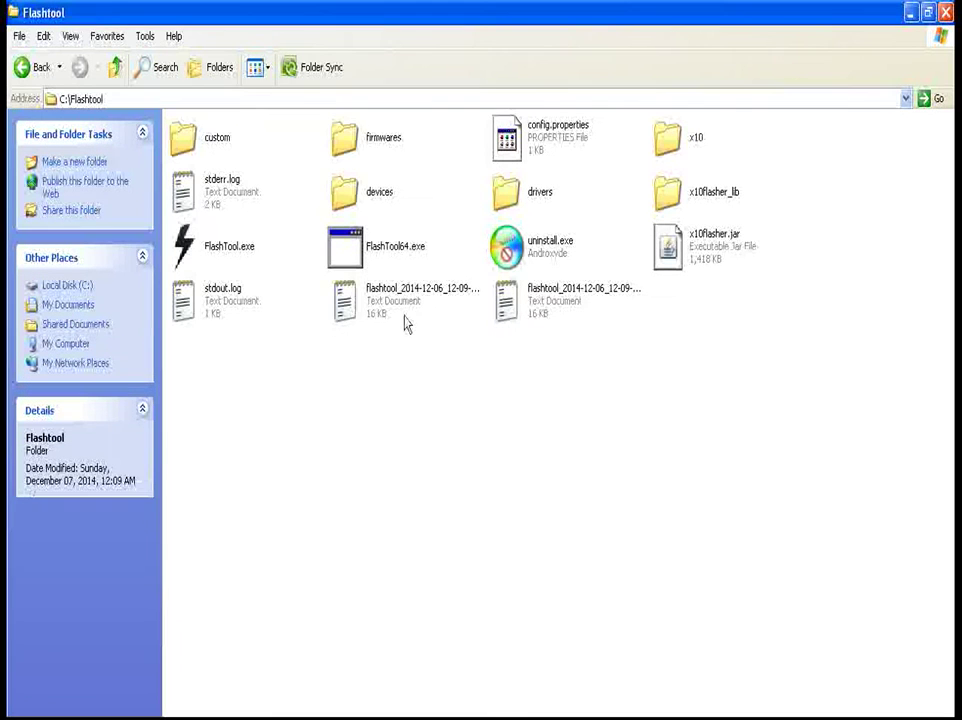
pyautogui.click(365, 141)
pyautogui.rightClick(345, 141)
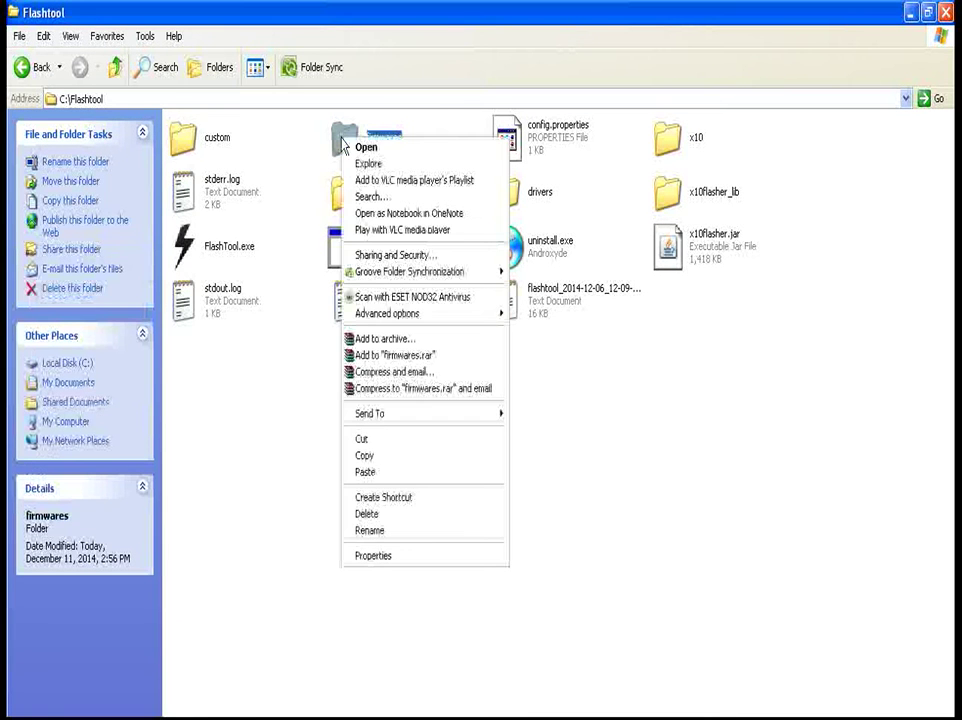
pyautogui.click(366, 148)
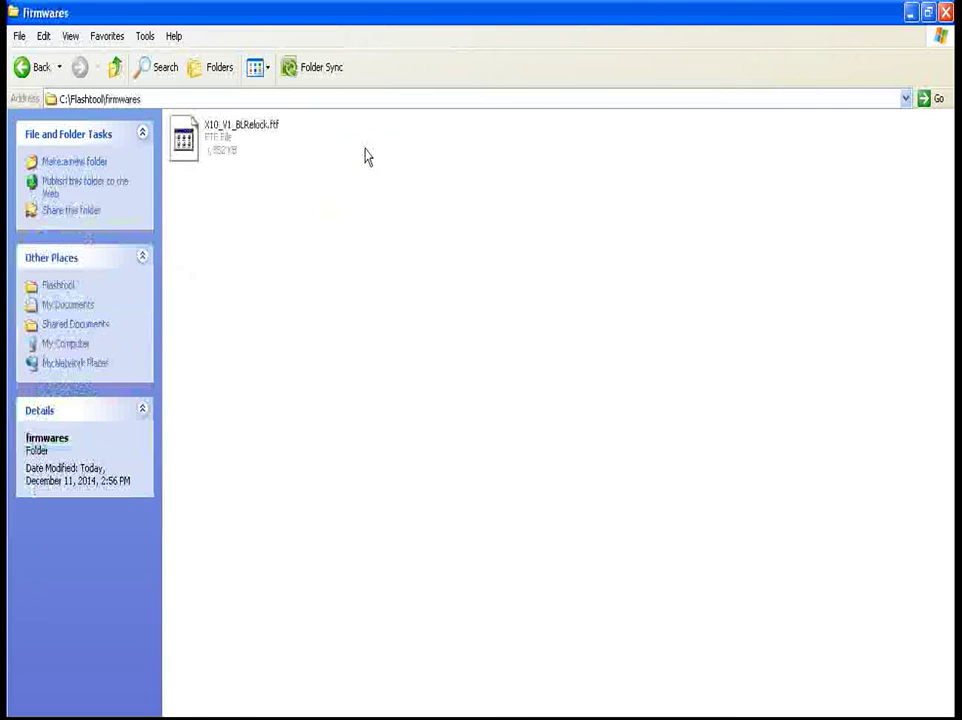
# Paste the C6602 firmware file into C:\Flashtool\firmwares, check its full name, and close both folder windows
pyautogui.rightClick(340, 180)
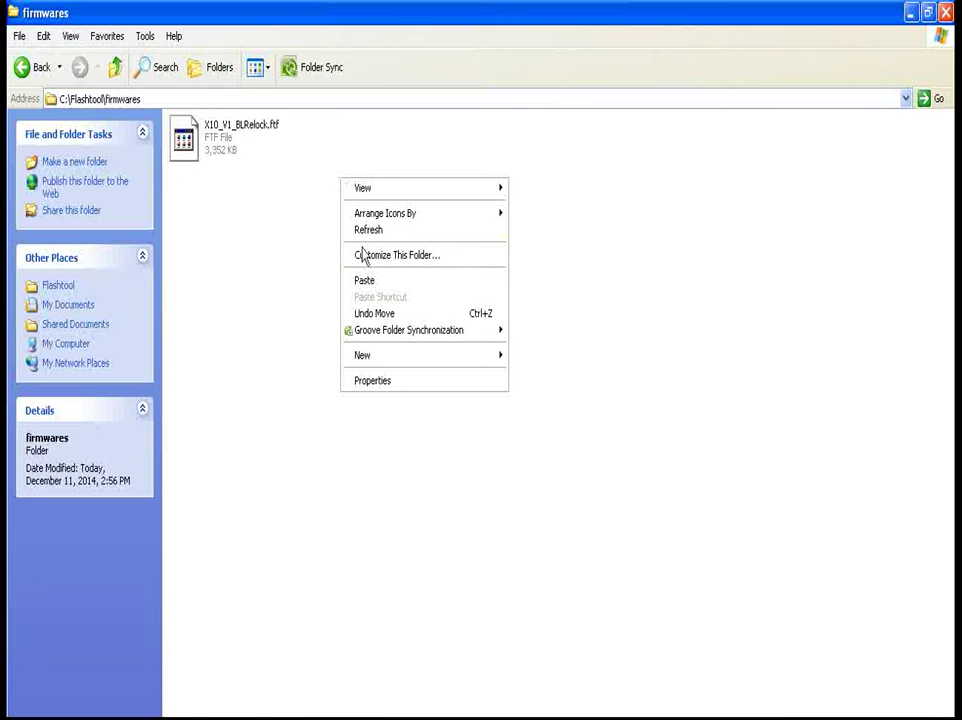
pyautogui.click(378, 283)
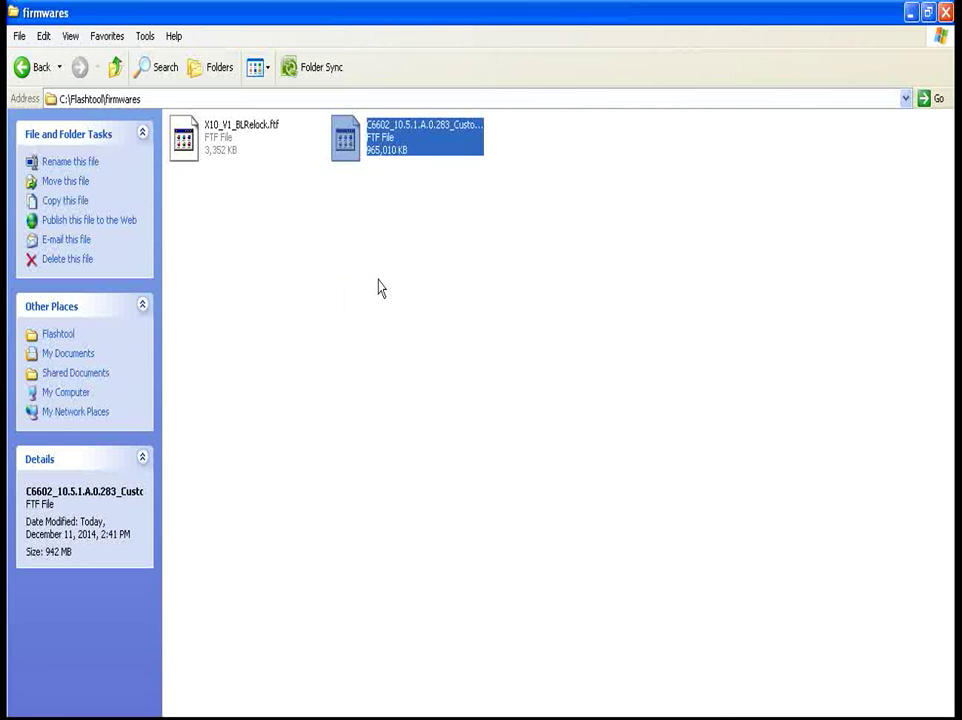
pyautogui.press('F2')
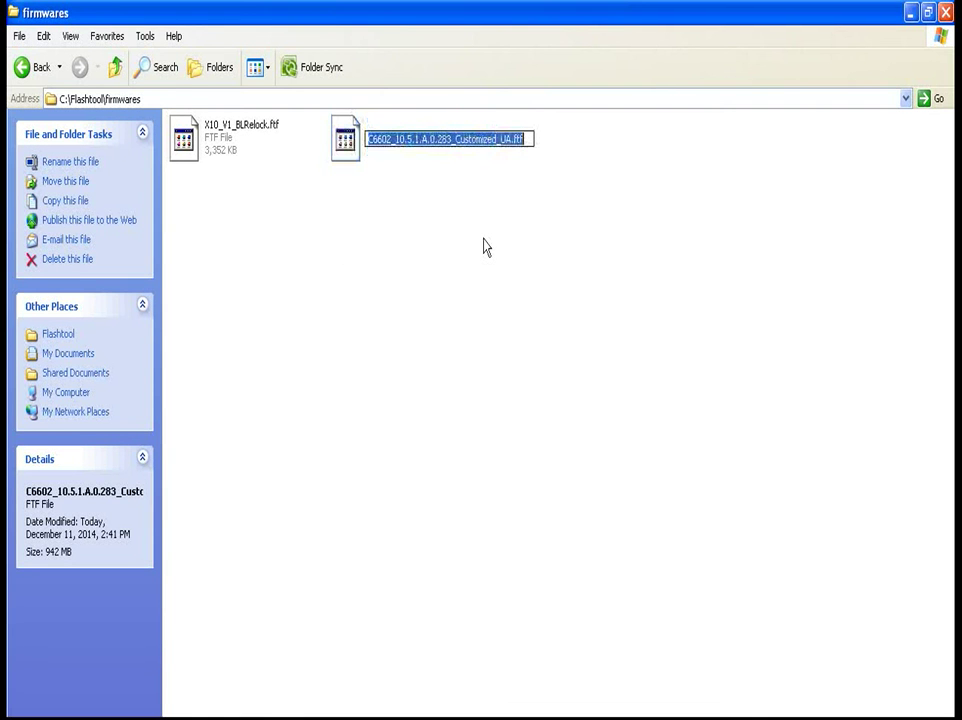
pyautogui.click(414, 270)
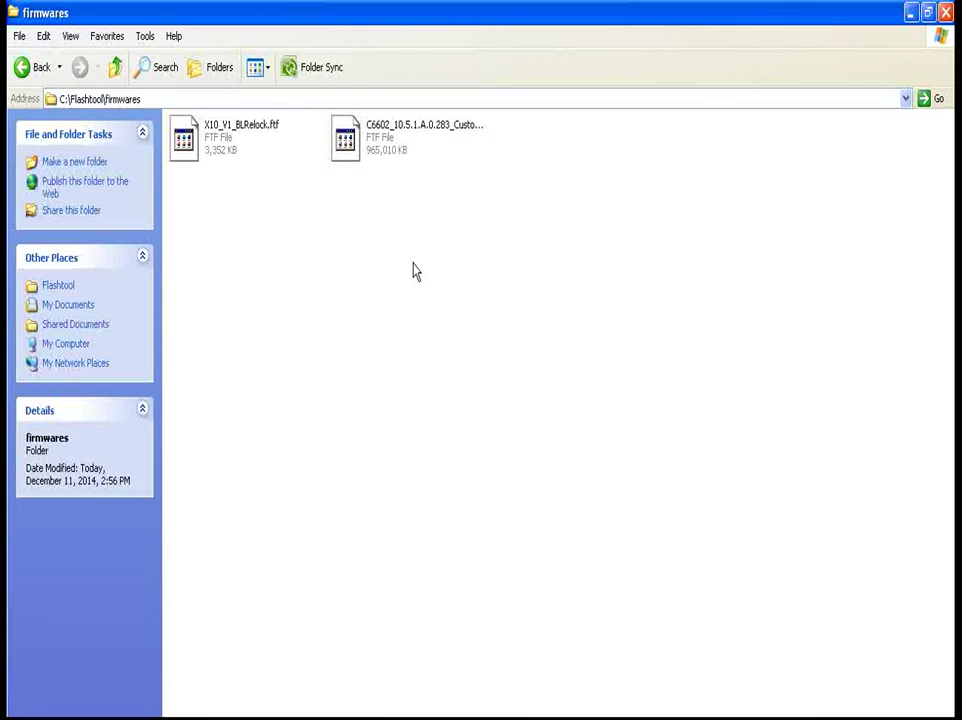
pyautogui.click(945, 13)
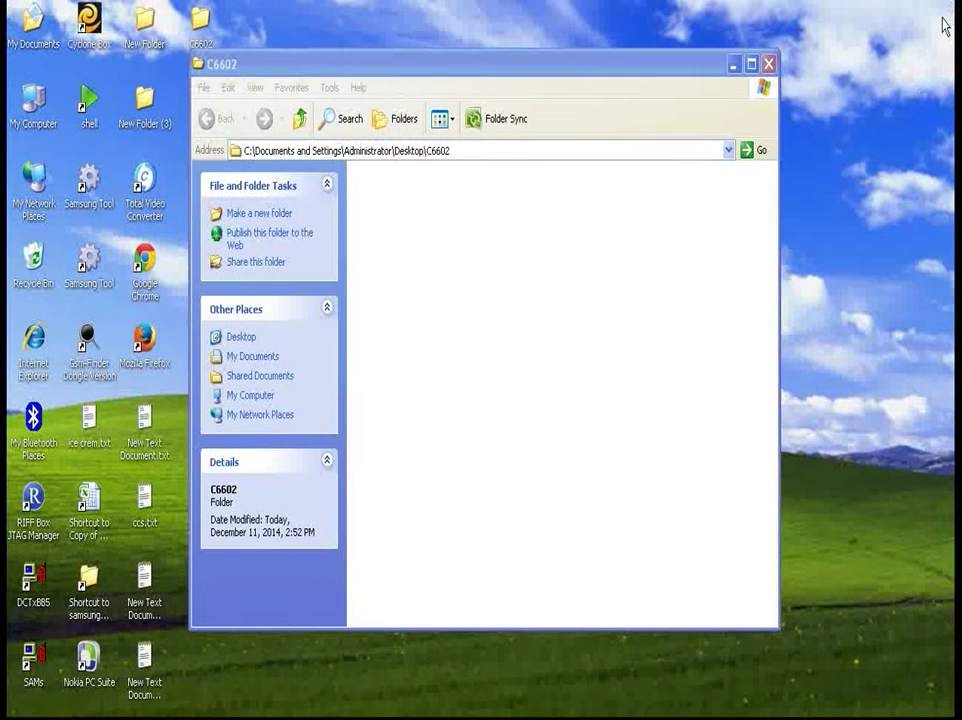
pyautogui.click(768, 66)
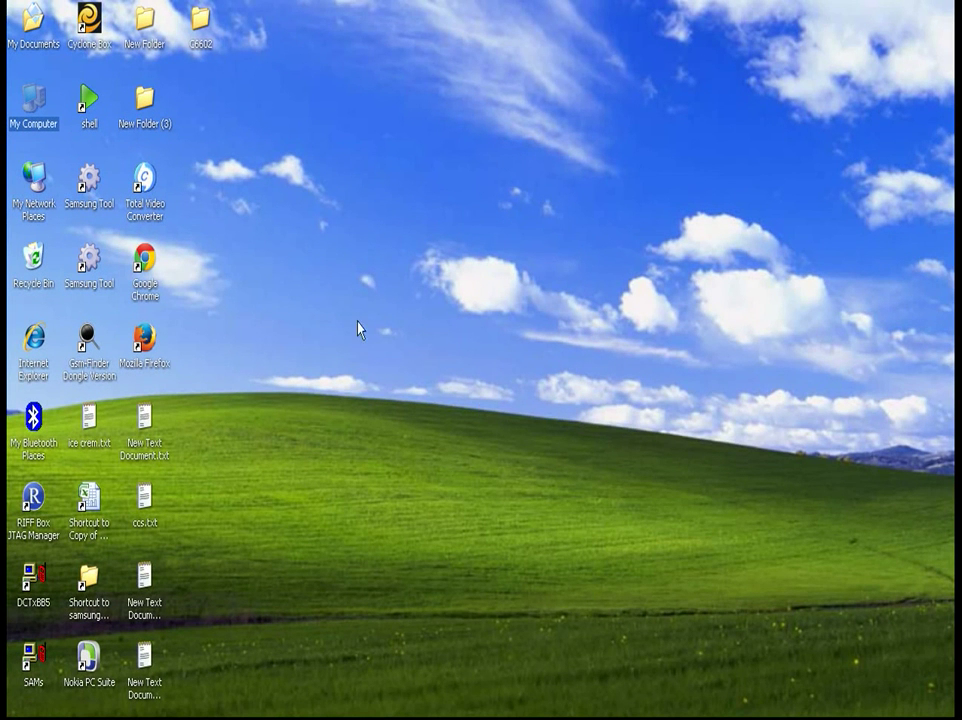
# Open the Flashtool folder on Local Disk (C:) from My Computer
pyautogui.rightClick(34, 110)
pyautogui.click(318, 249)
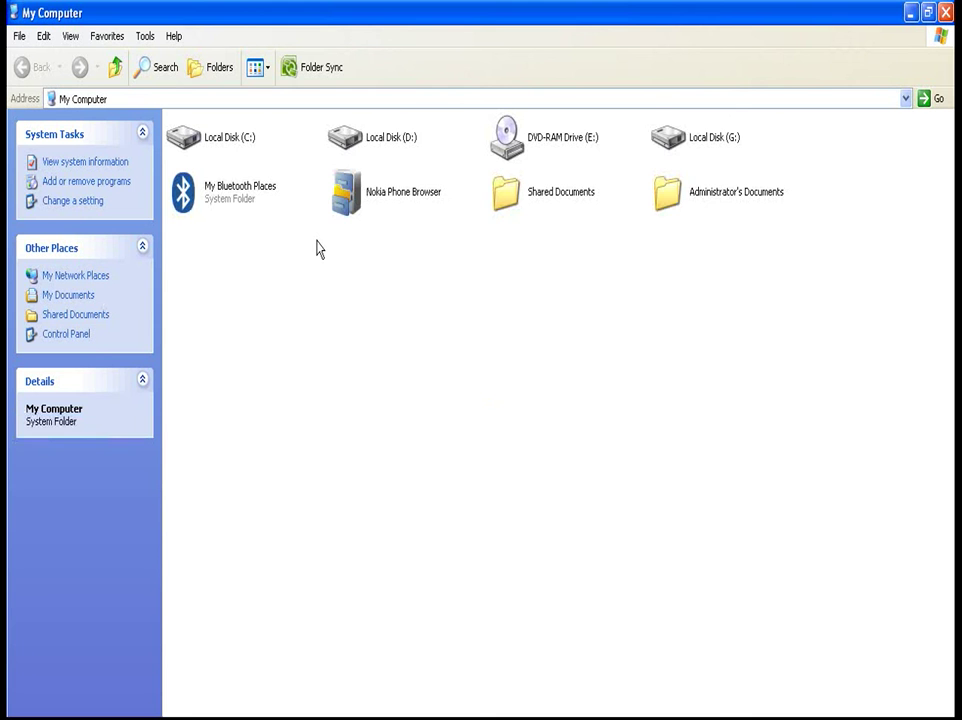
pyautogui.rightClick(222, 140)
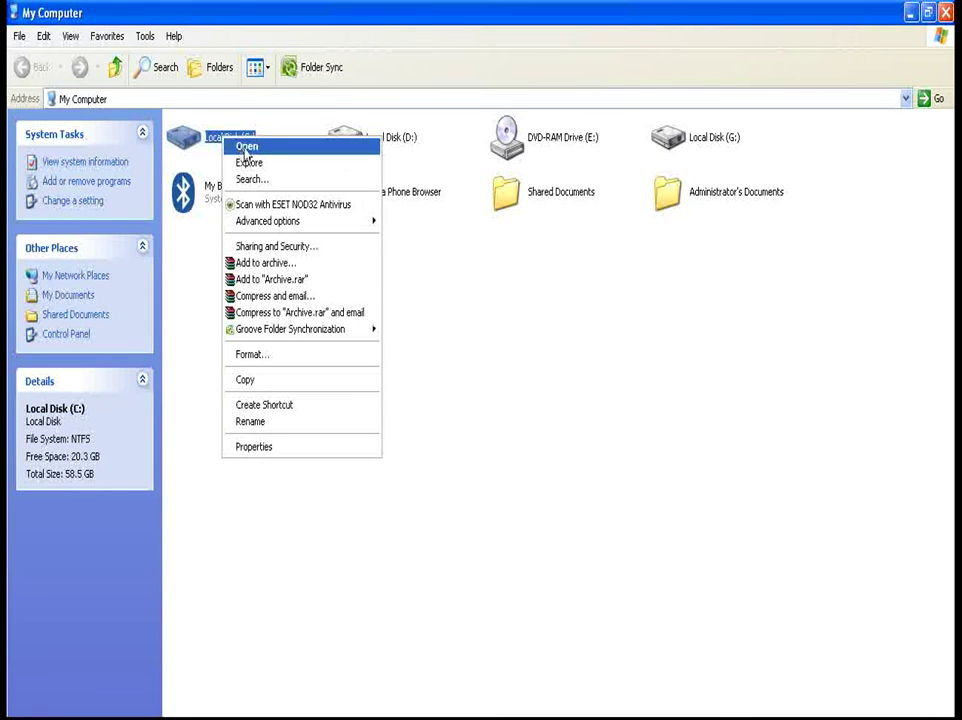
pyautogui.click(248, 148)
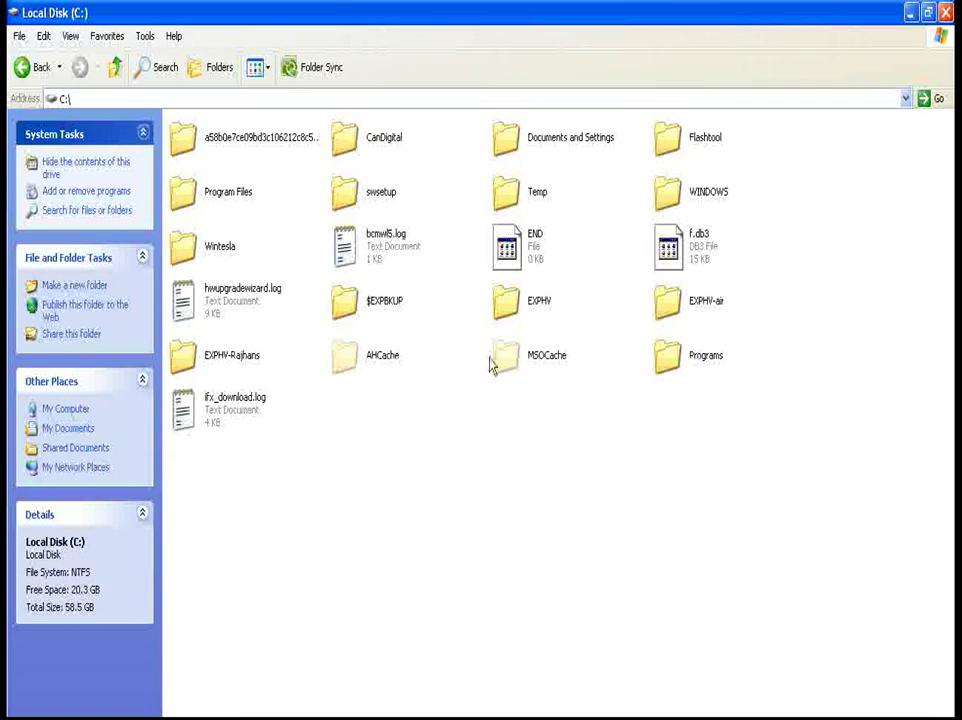
pyautogui.rightClick(668, 147)
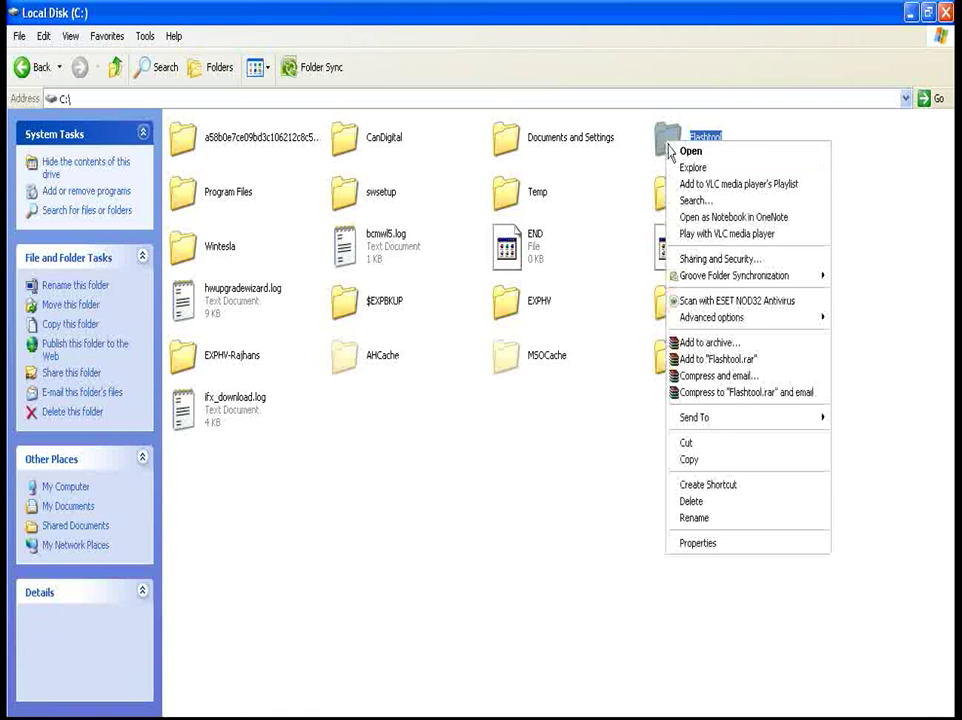
pyautogui.click(690, 152)
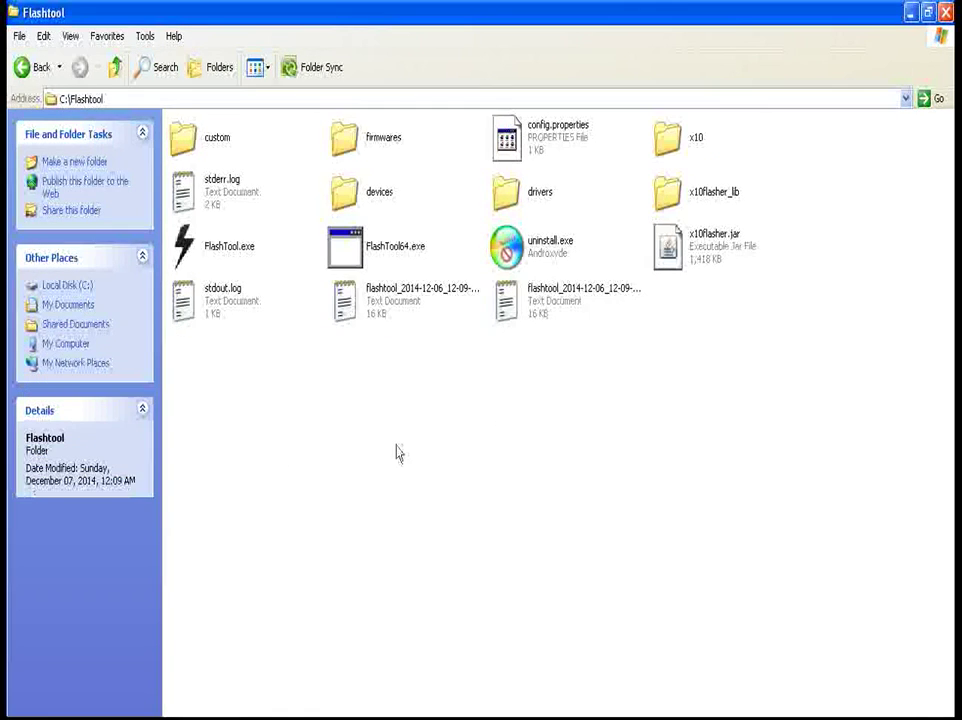
# Launch FlashTool.exe from the Flashtool folder
pyautogui.click(216, 248)
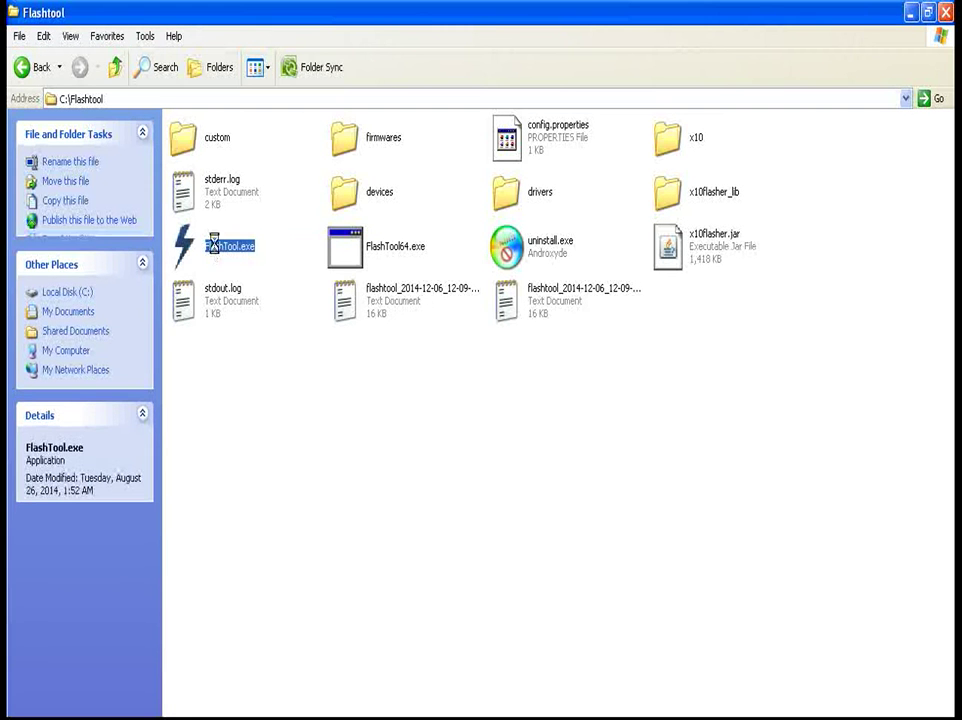
pyautogui.rightClick(216, 247)
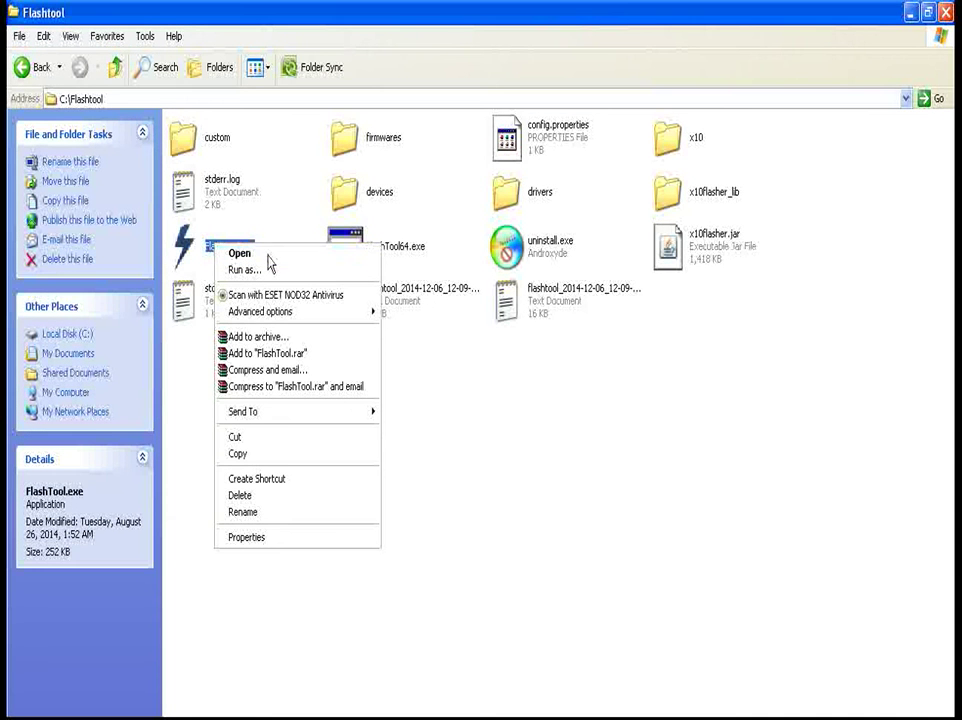
pyautogui.click(269, 256)
pyautogui.click(399, 460)
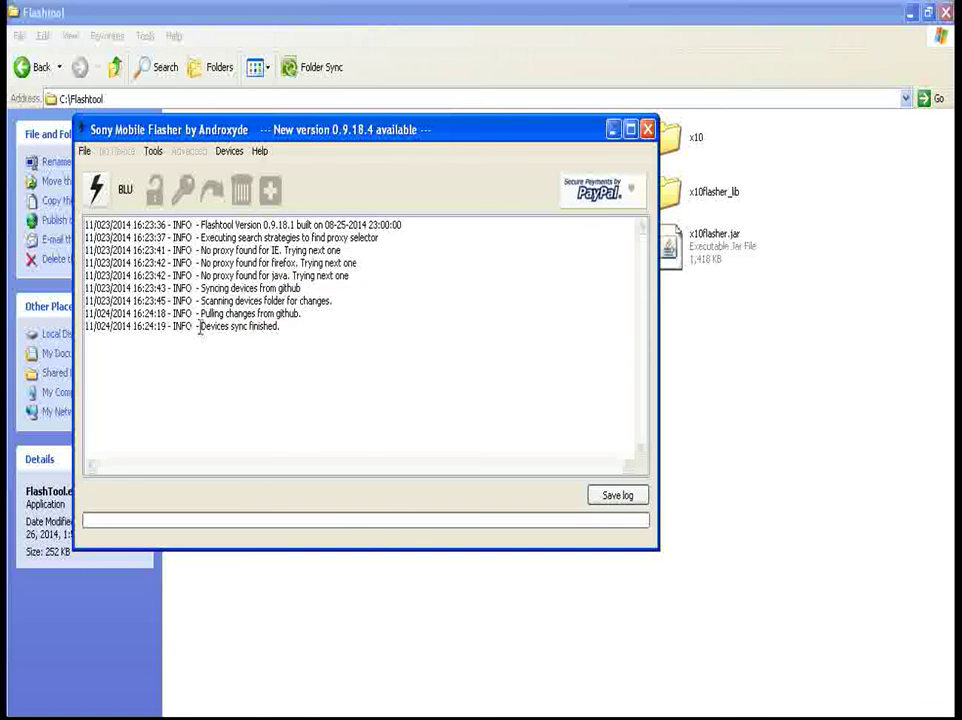
# Examine the device sync and device connection entries in the flasher's log
pyautogui.moveTo(200, 327); pyautogui.dragTo(346, 354)
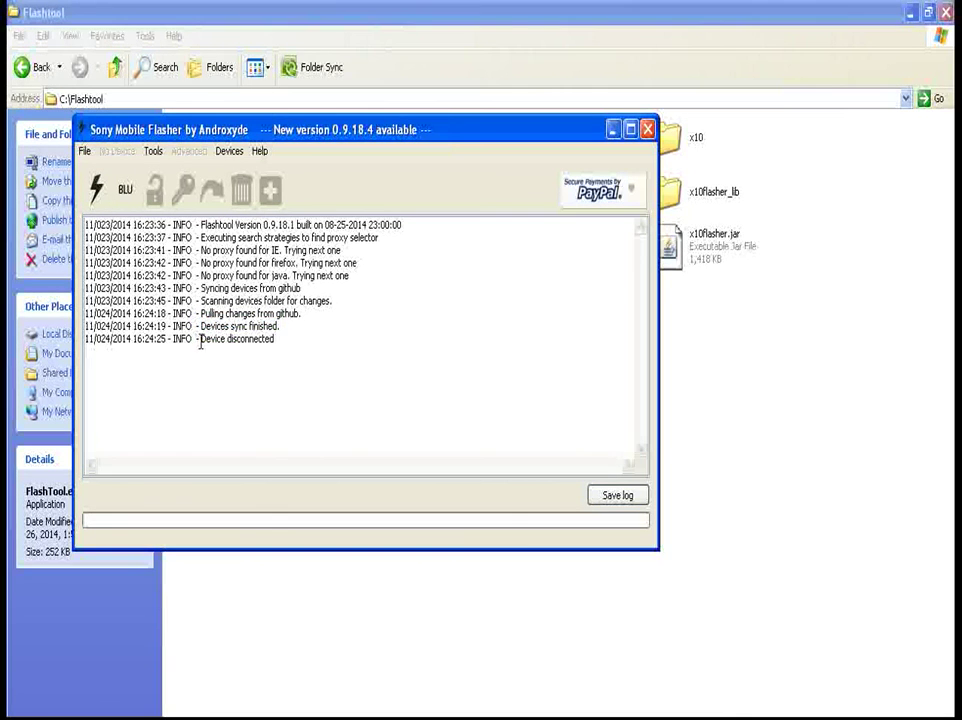
pyautogui.moveTo(200, 341); pyautogui.dragTo(315, 341)
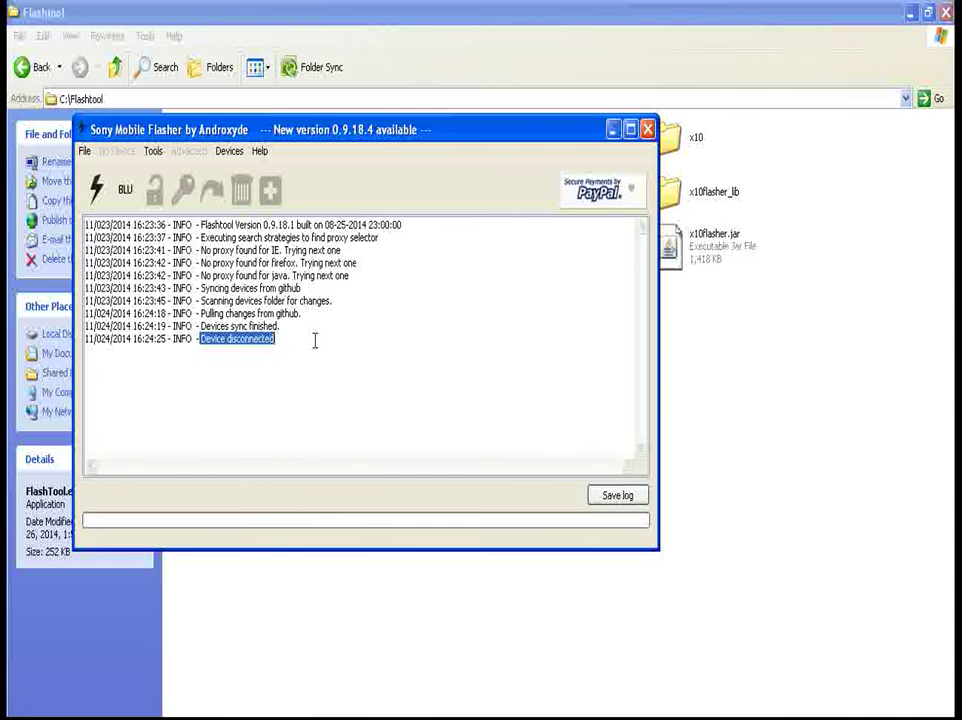
pyautogui.click(314, 341)
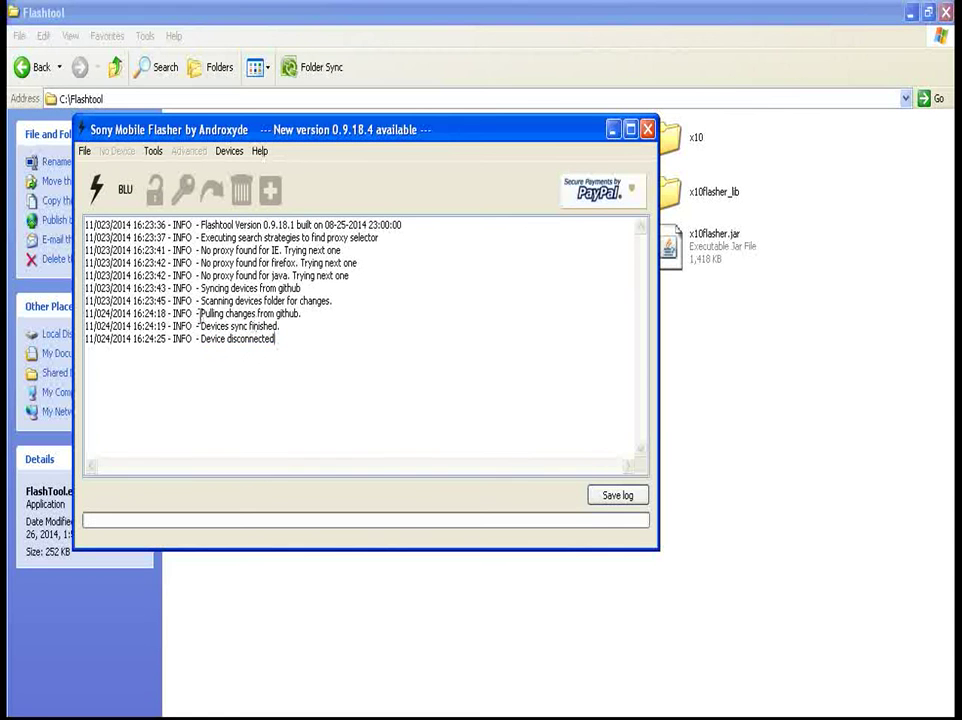
# Start flashing in Flashmode with the C6602 firmware 10.5.1.A.0.283 Customized_UA, keeping the APPSLOG, CACHE and DATA wipes
pyautogui.click(96, 190)
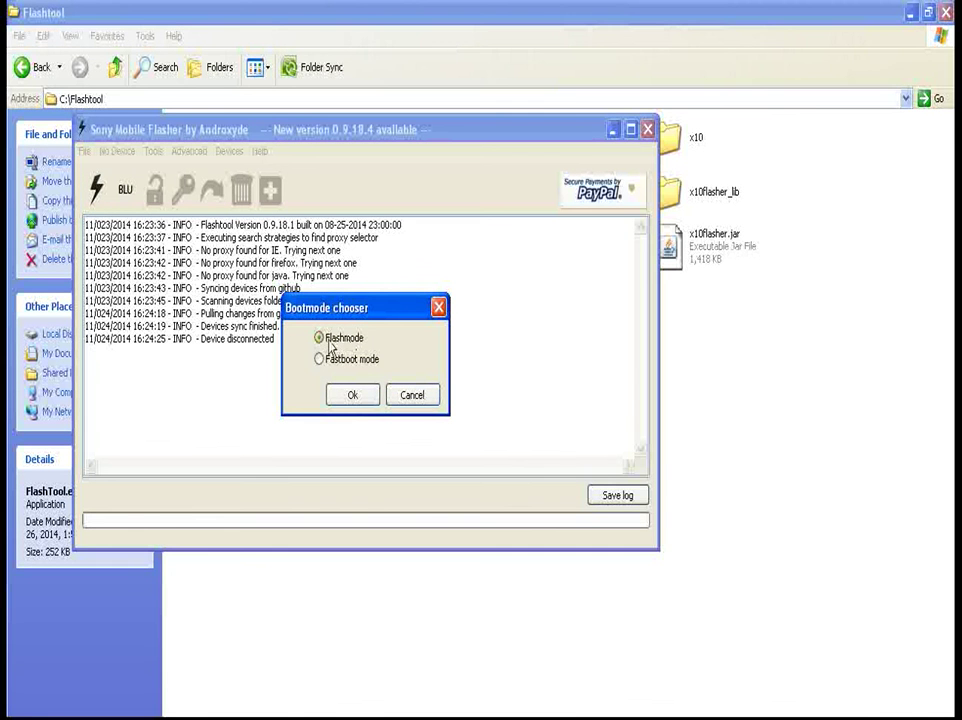
pyautogui.click(355, 397)
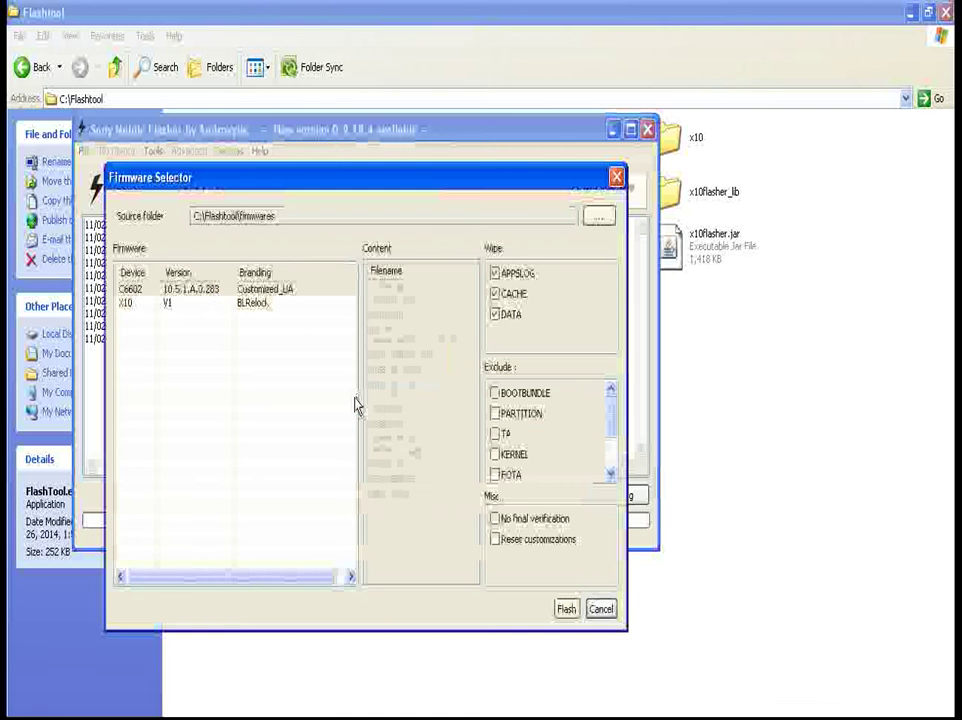
pyautogui.click(204, 294)
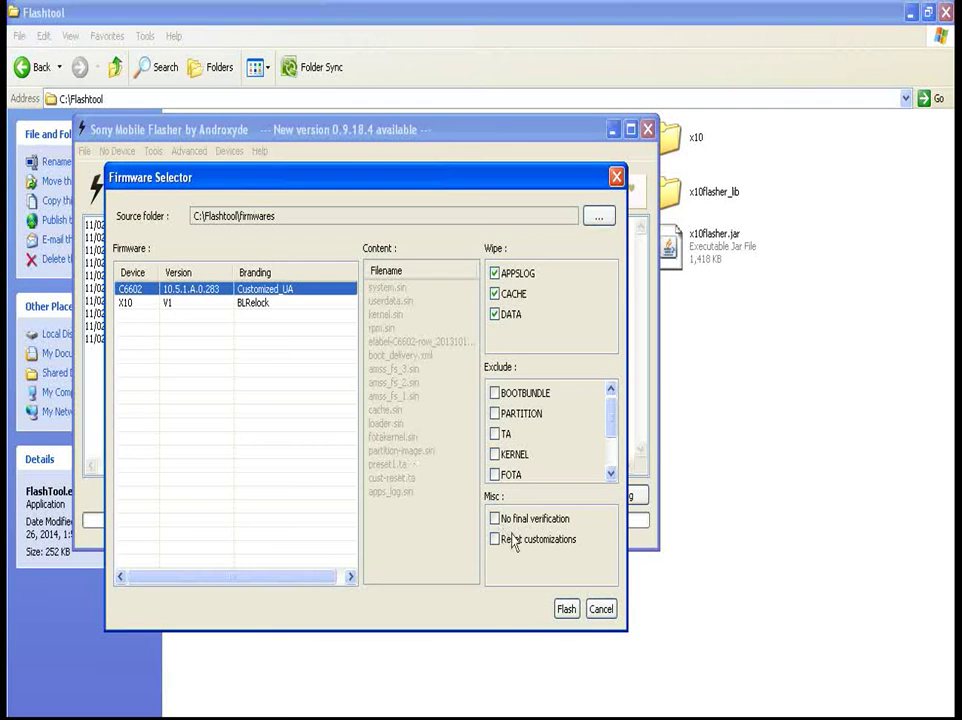
pyautogui.click(567, 611)
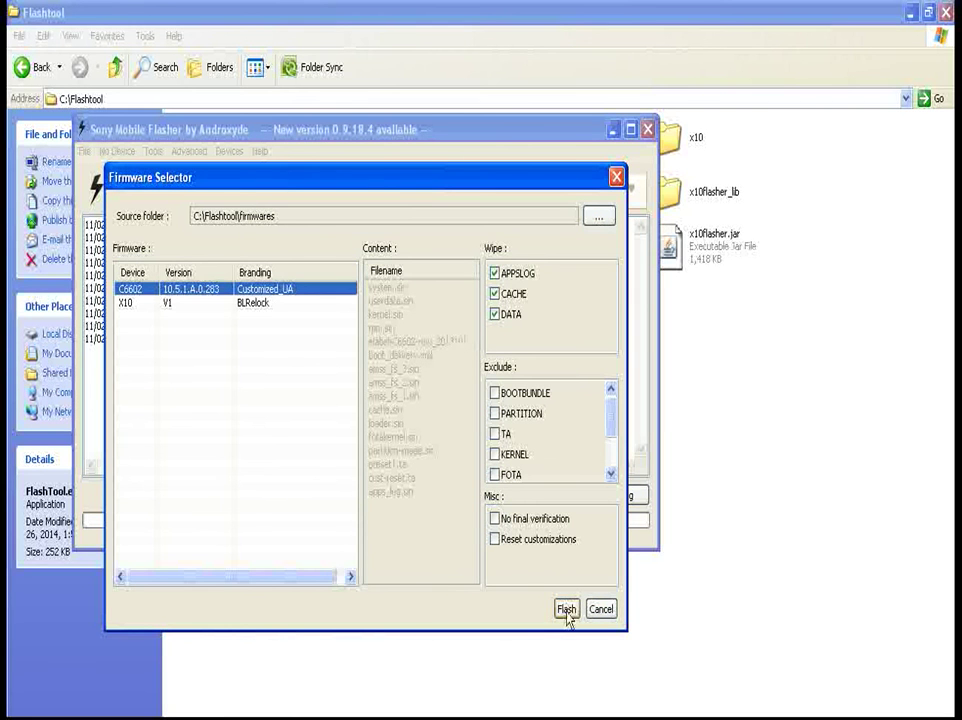
pyautogui.click(567, 611)
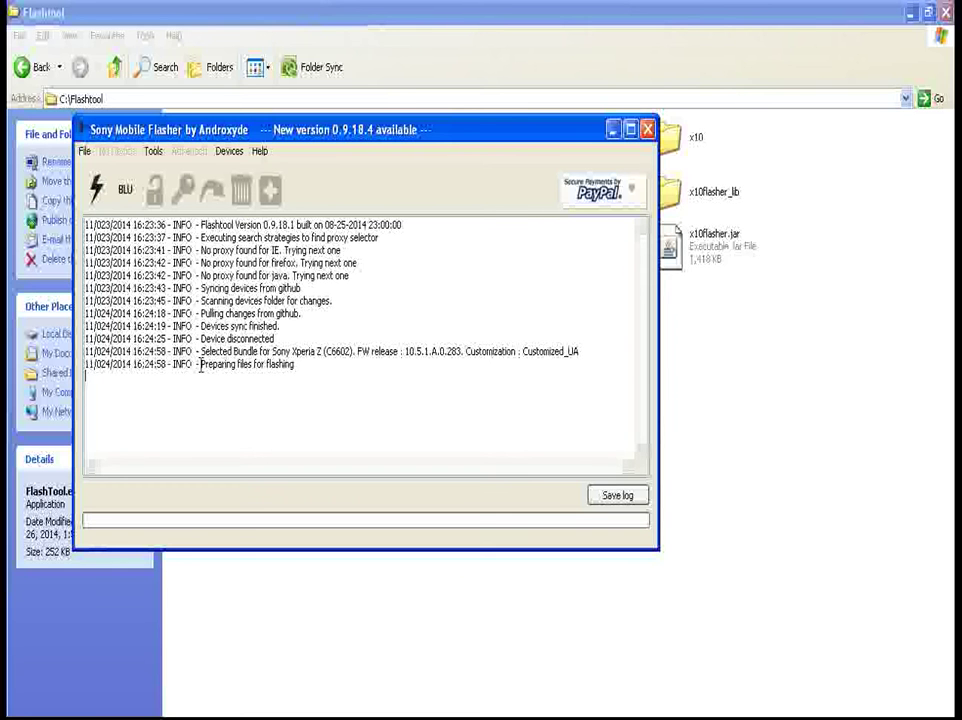
# Examine the log entries for the selected bundle's device, firmware release and customization, and for the file preparation
pyautogui.moveTo(200, 366); pyautogui.dragTo(297, 373)
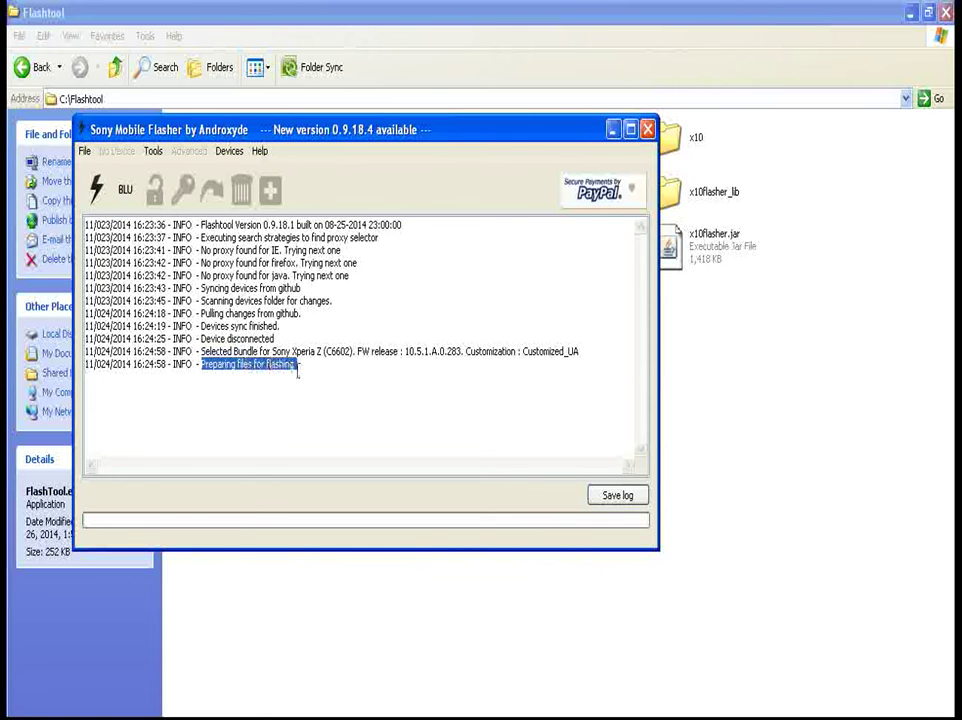
pyautogui.click(338, 386)
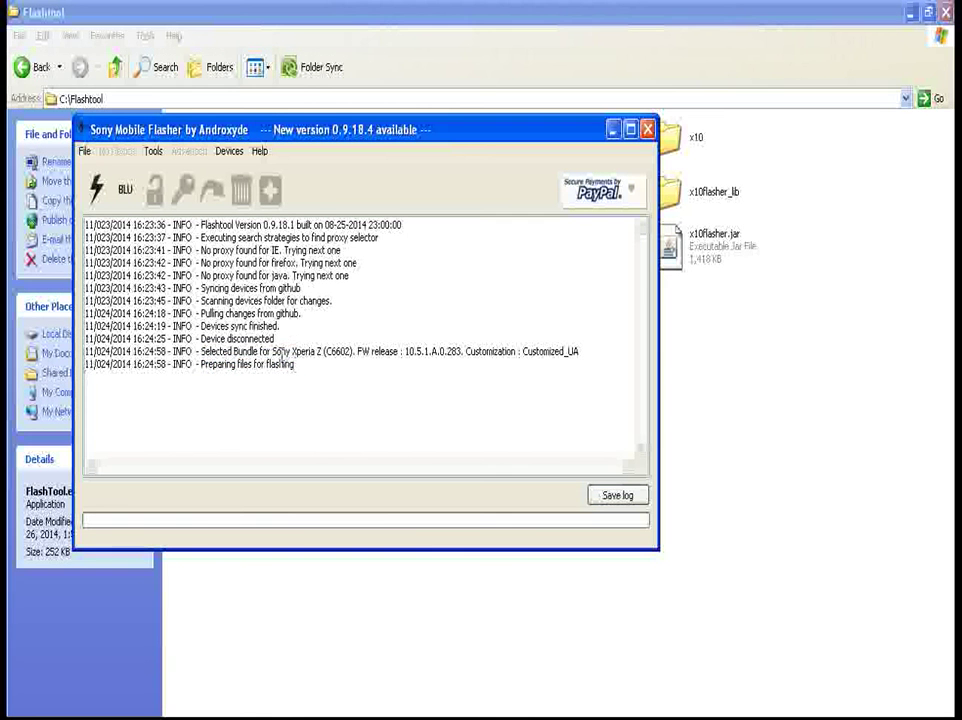
pyautogui.moveTo(272, 351); pyautogui.dragTo(352, 347)
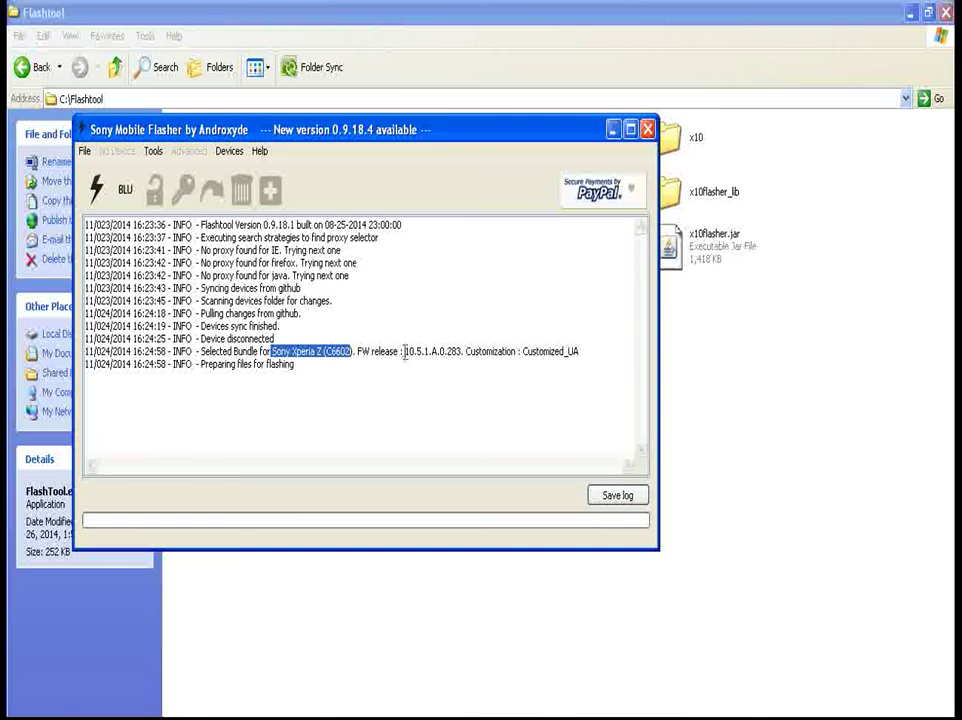
pyautogui.moveTo(404, 351); pyautogui.dragTo(595, 352)
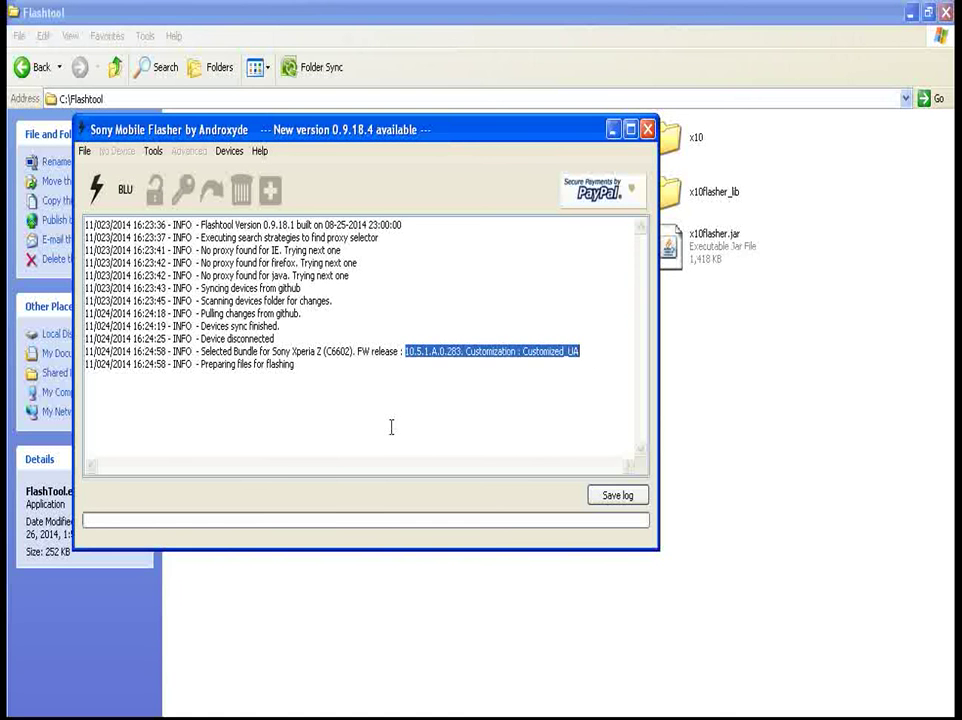
pyautogui.click(232, 381)
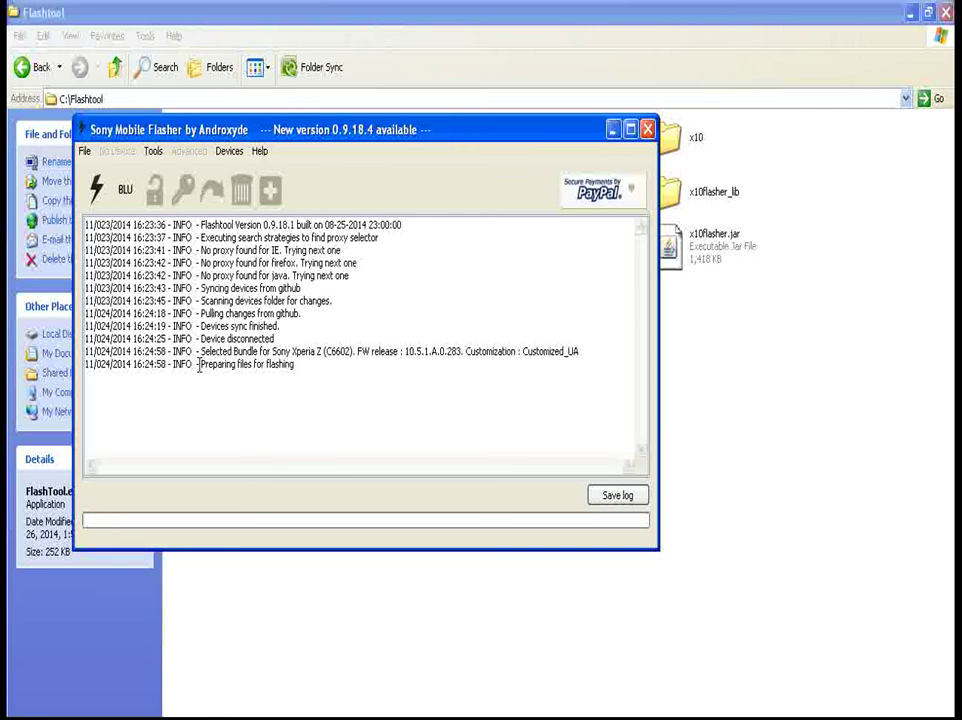
pyautogui.moveTo(200, 365); pyautogui.dragTo(311, 371)
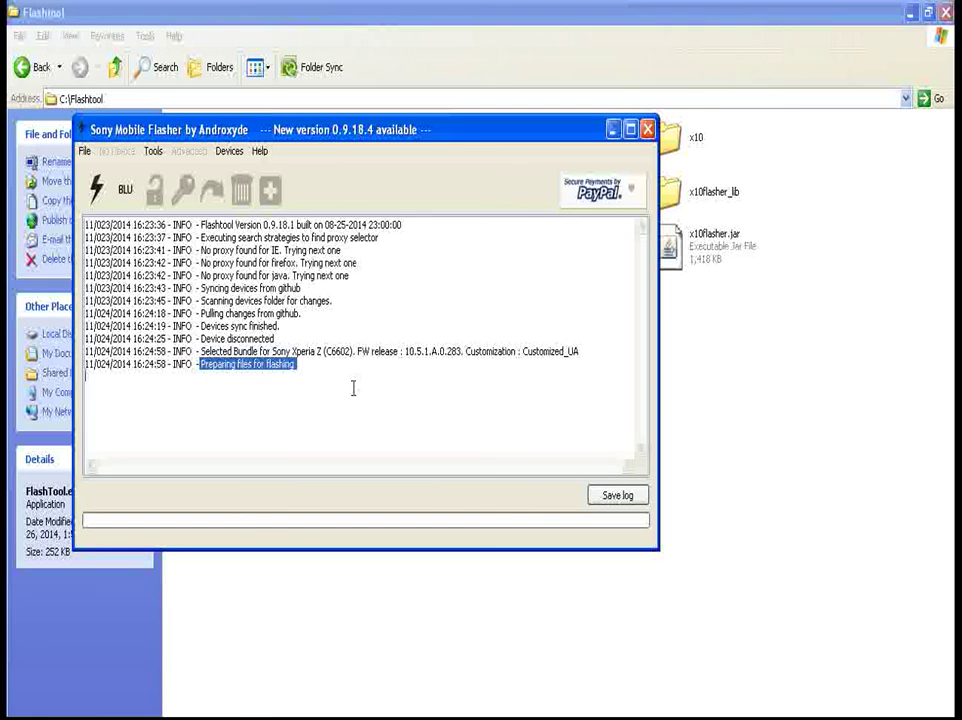
pyautogui.click(353, 388)
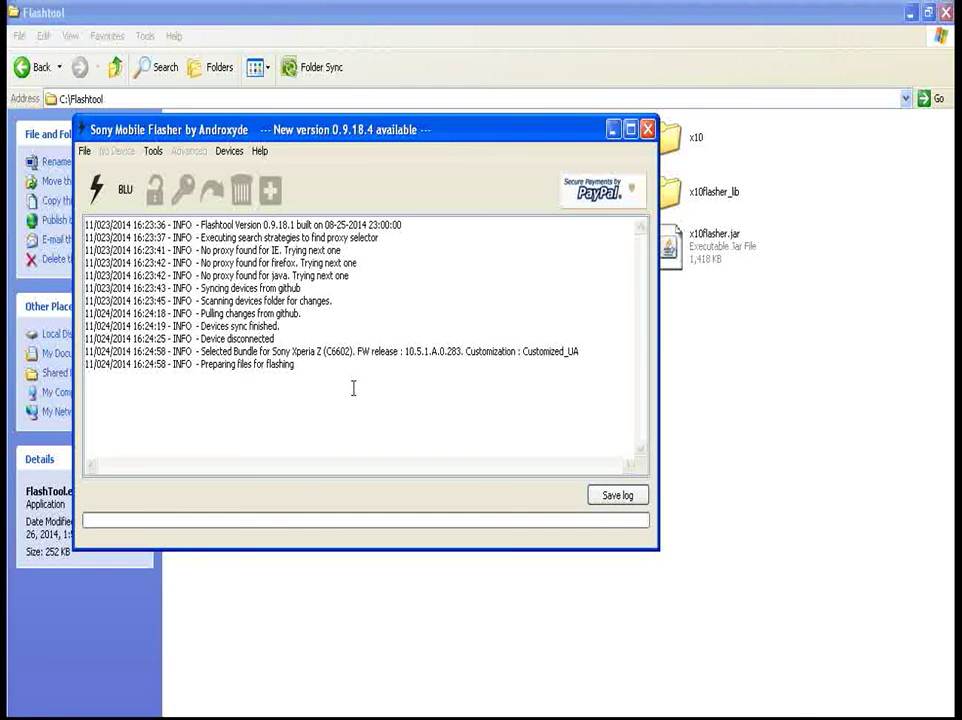
pyautogui.moveTo(201, 366); pyautogui.dragTo(275, 374)
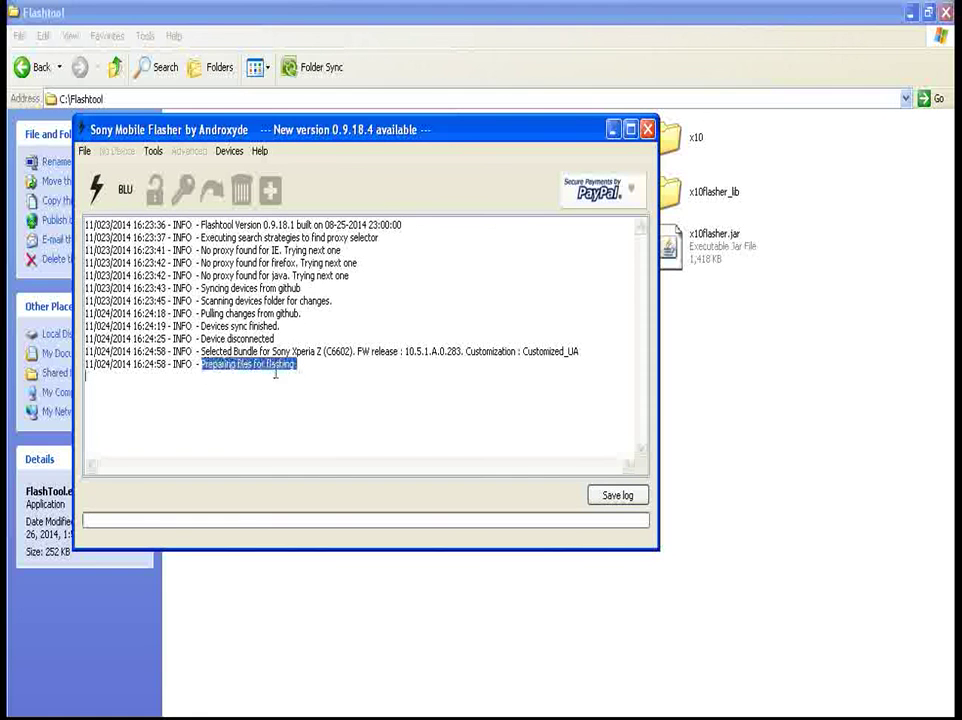
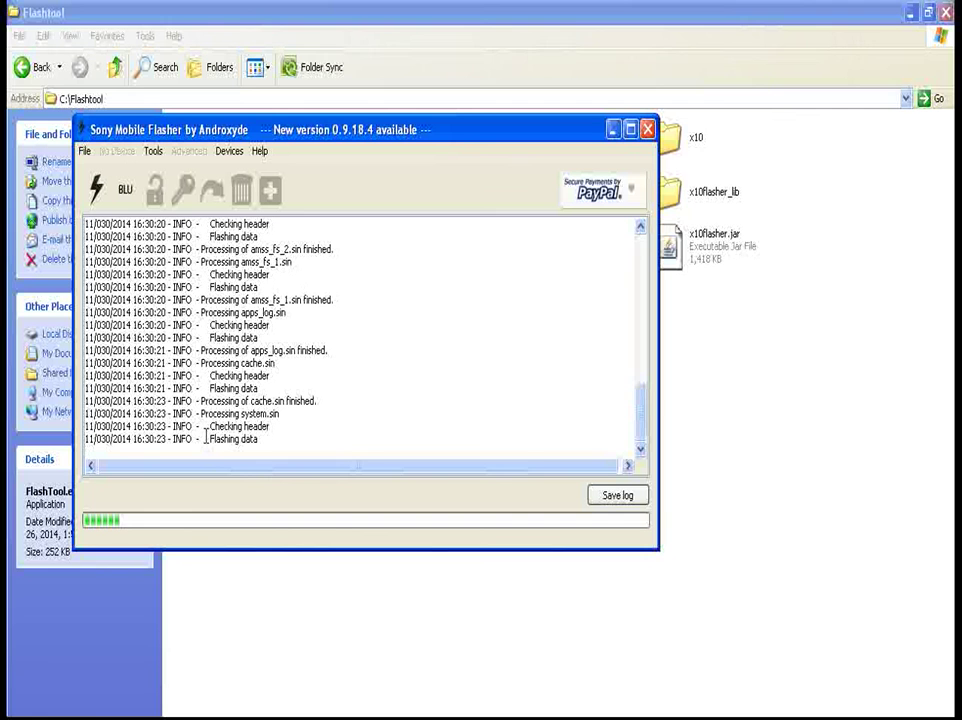
# Follow the flashing progress in the log through the system.sin and userdata.sin entries
pyautogui.moveTo(208, 439); pyautogui.dragTo(294, 437)
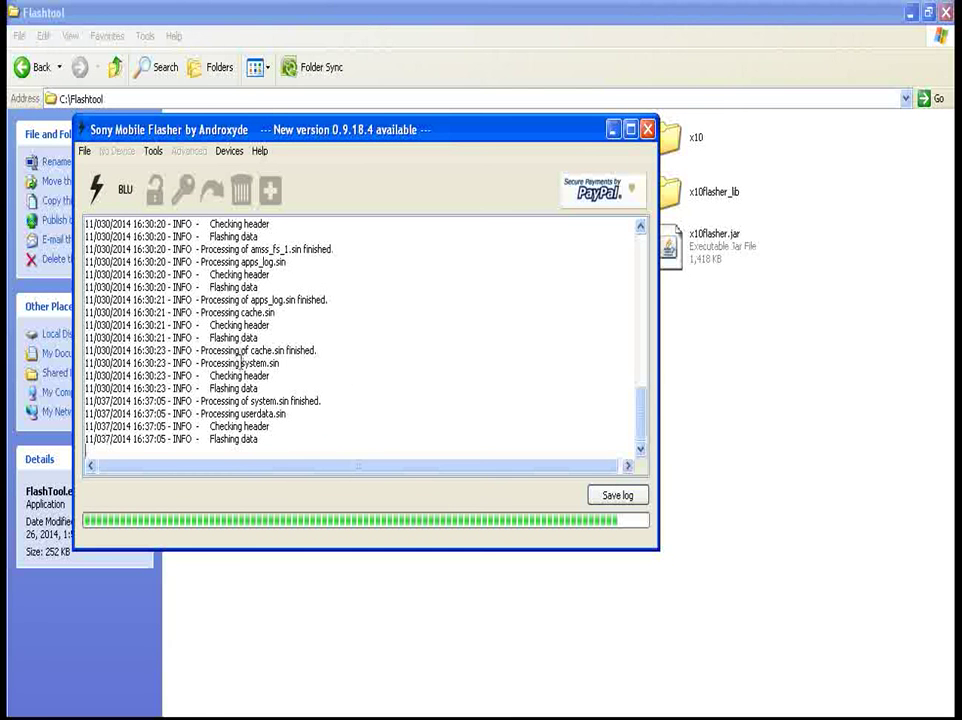
pyautogui.moveTo(242, 363); pyautogui.dragTo(286, 369)
pyautogui.click(286, 369)
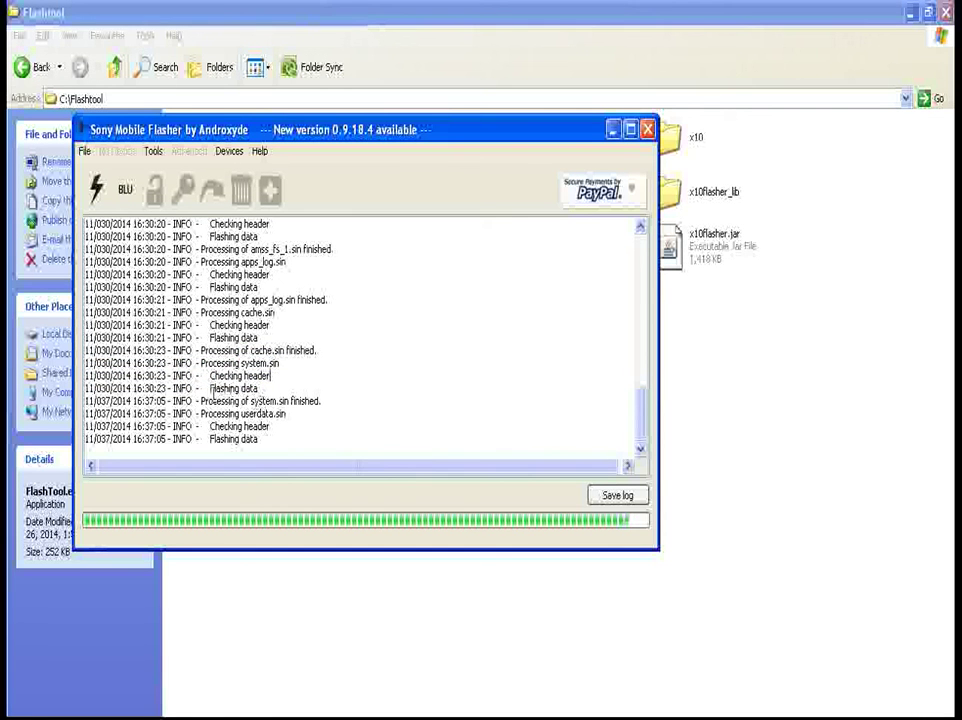
pyautogui.moveTo(242, 413); pyautogui.dragTo(298, 412)
pyautogui.click(288, 427)
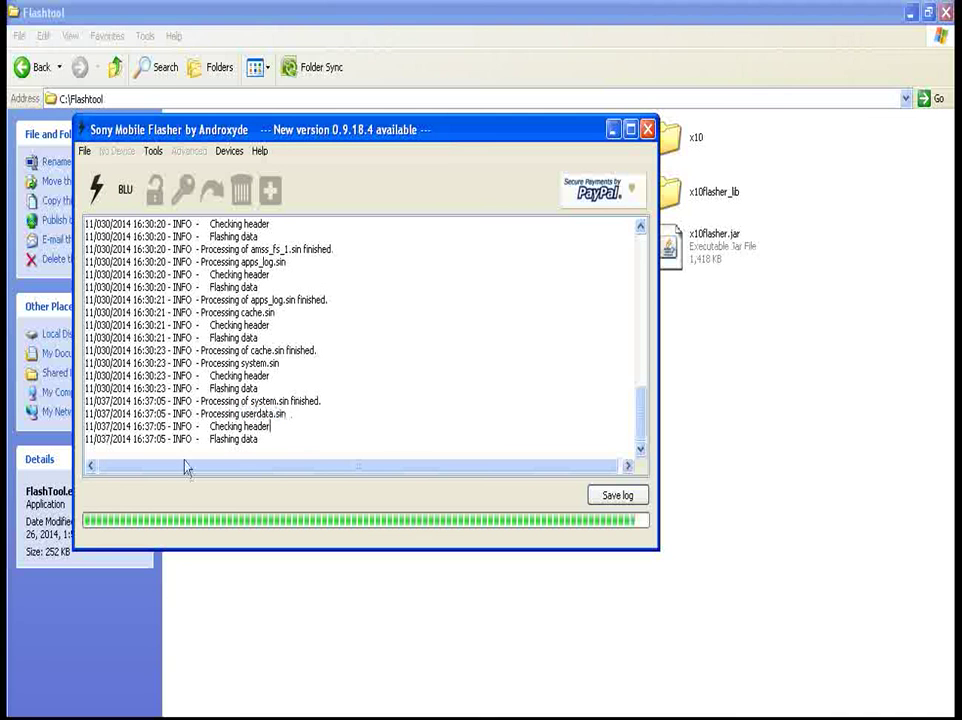
pyautogui.click(207, 440)
pyautogui.moveTo(211, 440); pyautogui.dragTo(275, 444)
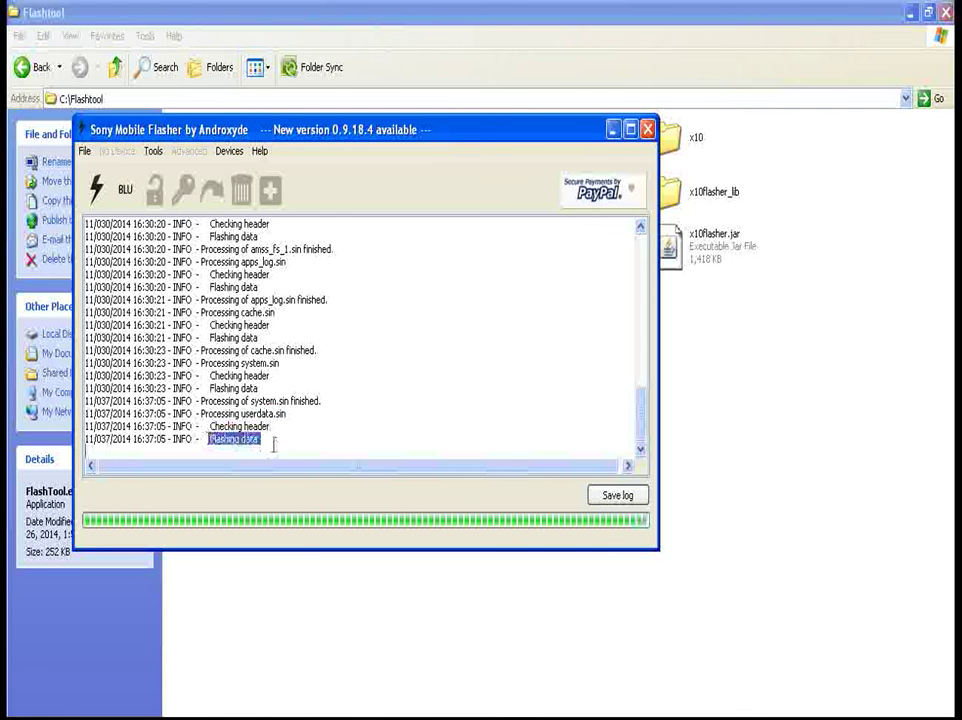
pyautogui.click(357, 401)
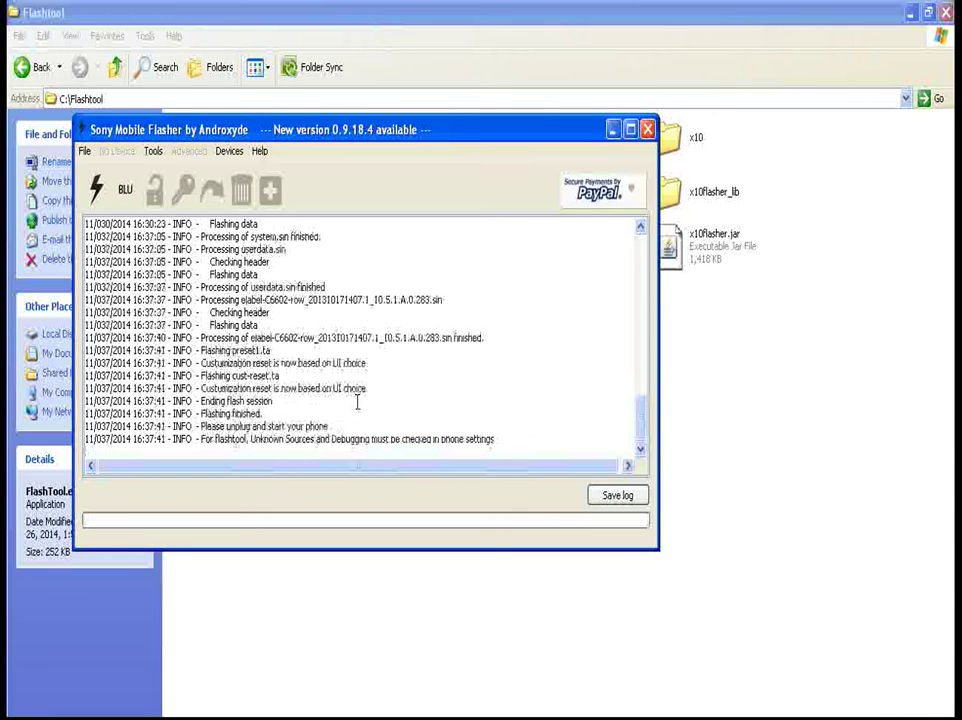
# Review the final log entries on customization reset, preset1.ta, the elabel file, flashing completion and unplugging the phone
pyautogui.scroll(2, 201, 357)
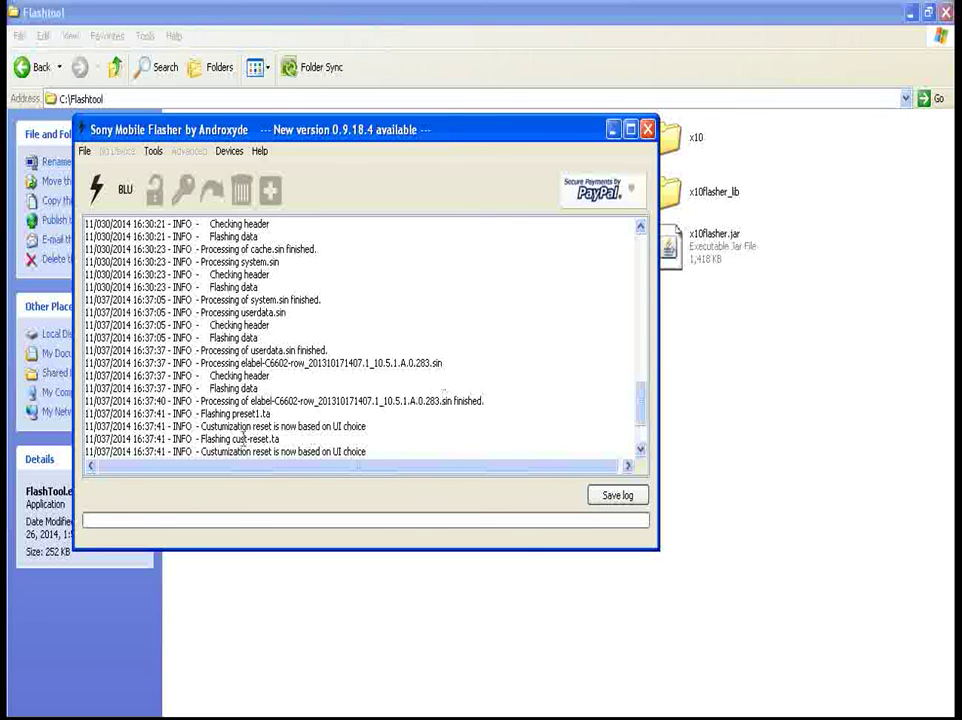
pyautogui.moveTo(198, 439); pyautogui.dragTo(376, 428)
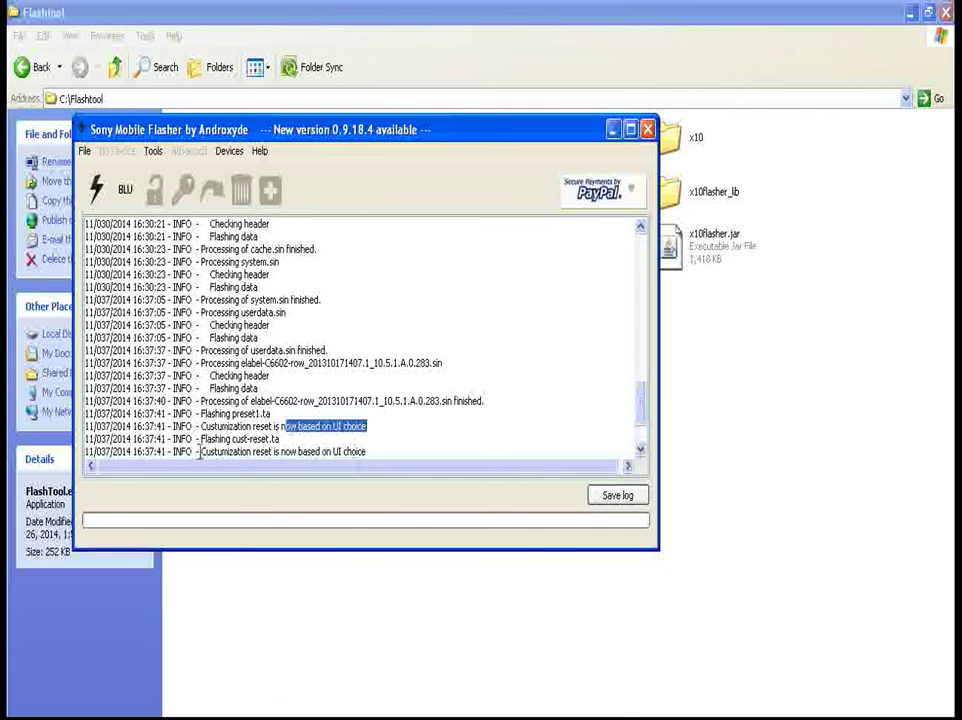
pyautogui.moveTo(200, 451); pyautogui.dragTo(388, 450)
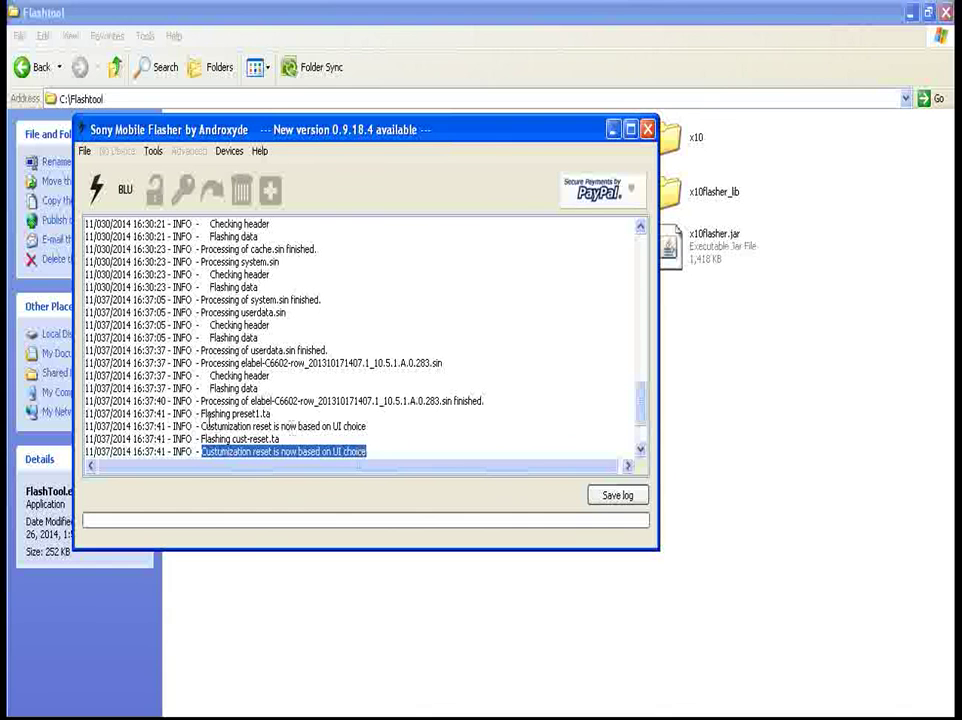
pyautogui.moveTo(202, 414); pyautogui.dragTo(279, 400)
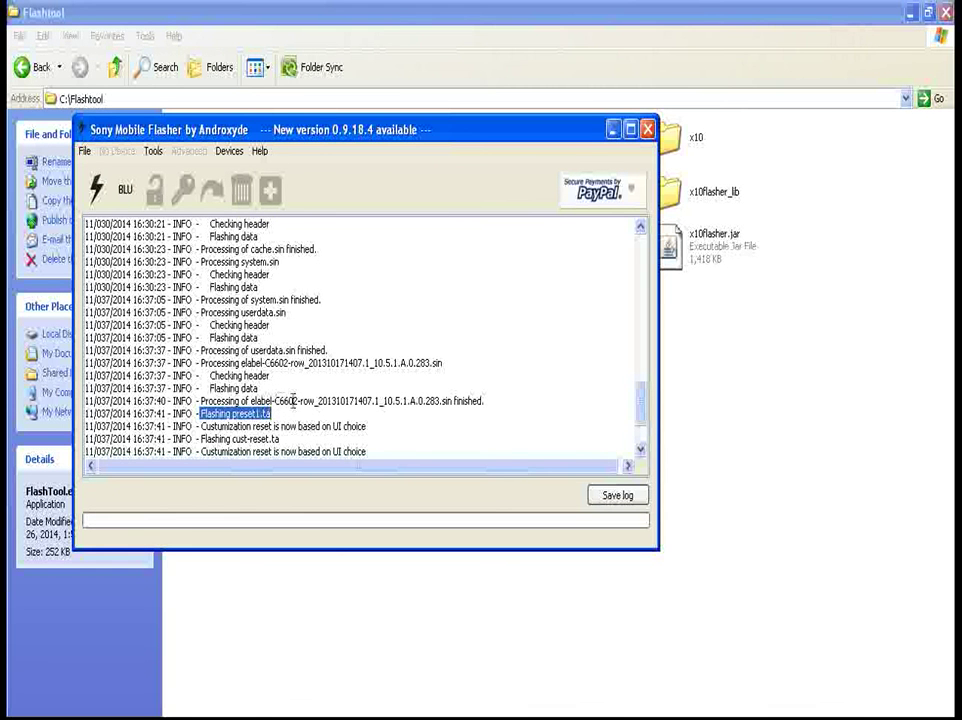
pyautogui.moveTo(455, 401); pyautogui.dragTo(520, 410)
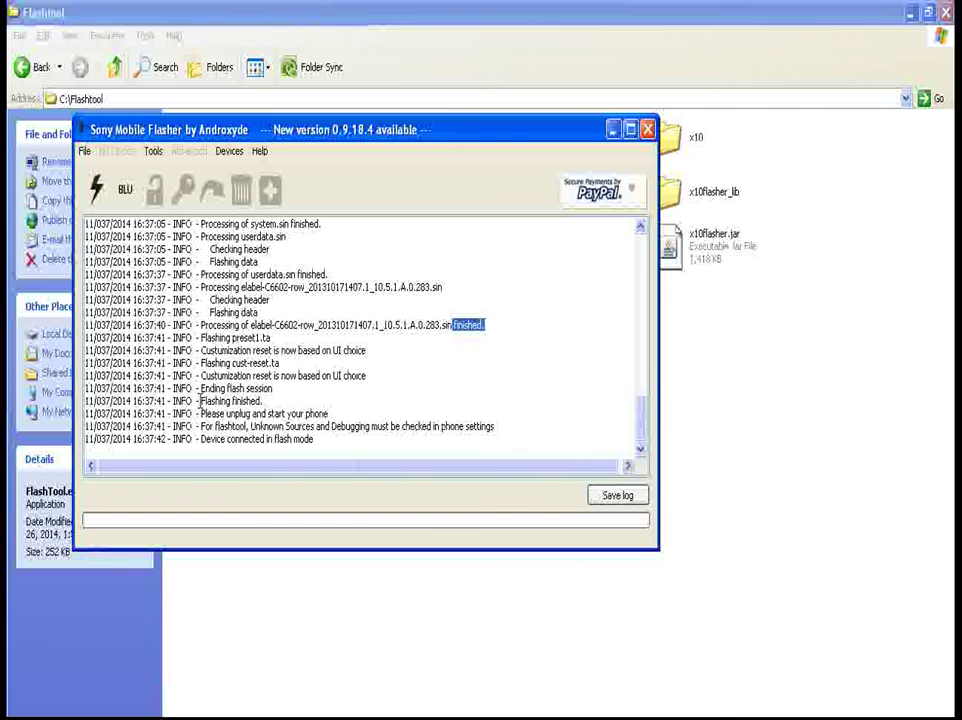
pyautogui.moveTo(199, 400); pyautogui.dragTo(267, 401)
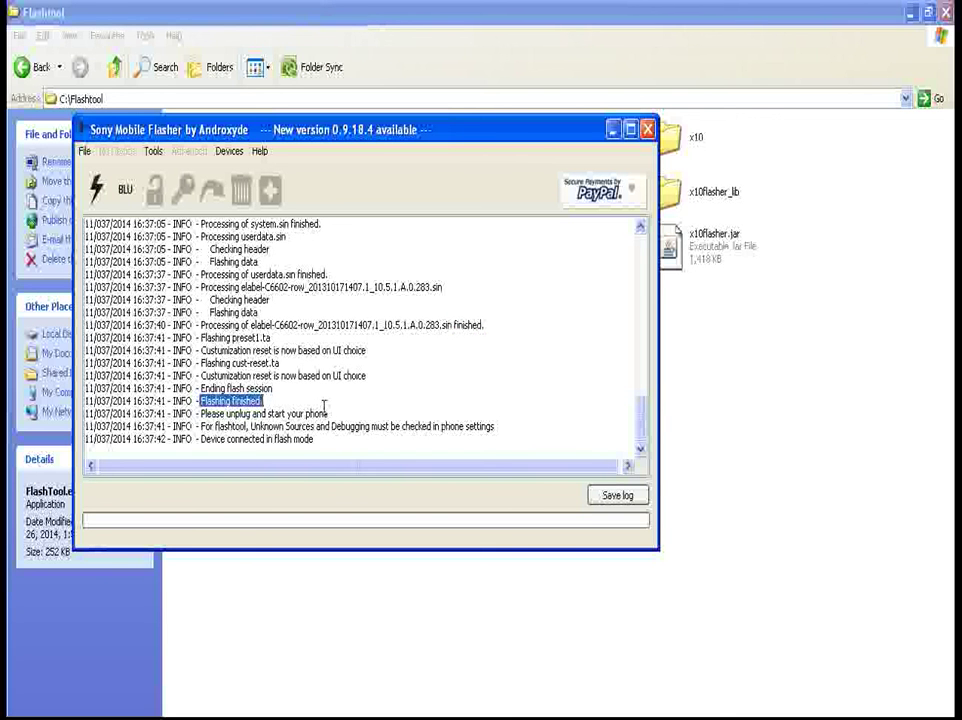
pyautogui.moveTo(200, 413); pyautogui.dragTo(326, 413)
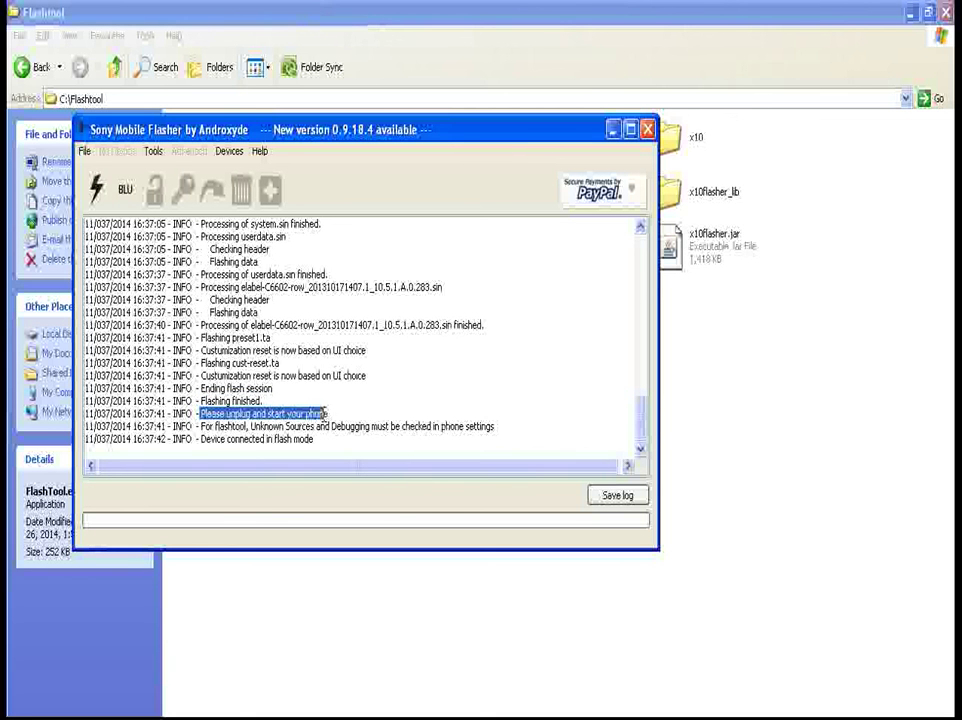